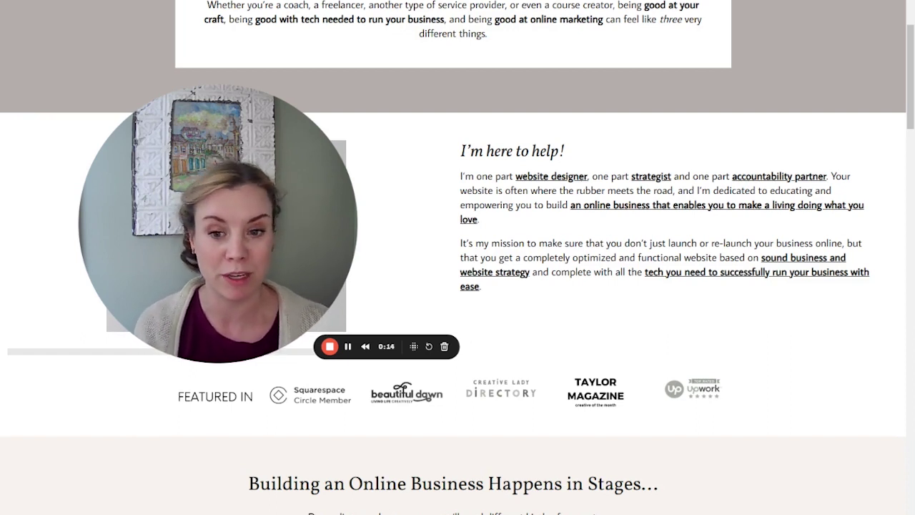
- Switch to Flodesk and start a new form from the forms page
{"action": "mouse_move", "coordinate": [199, 333]}
{"action": "left_click", "coordinate": [214, 347]}
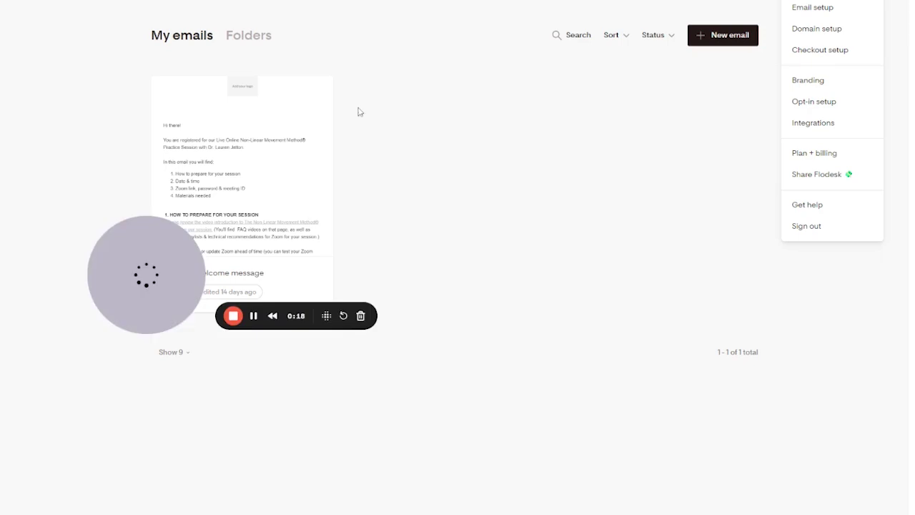
{"action": "left_click_drag", "start_coordinate": [162, 278], "coordinate": [168, 491]}
{"action": "left_click", "coordinate": [751, 153]}
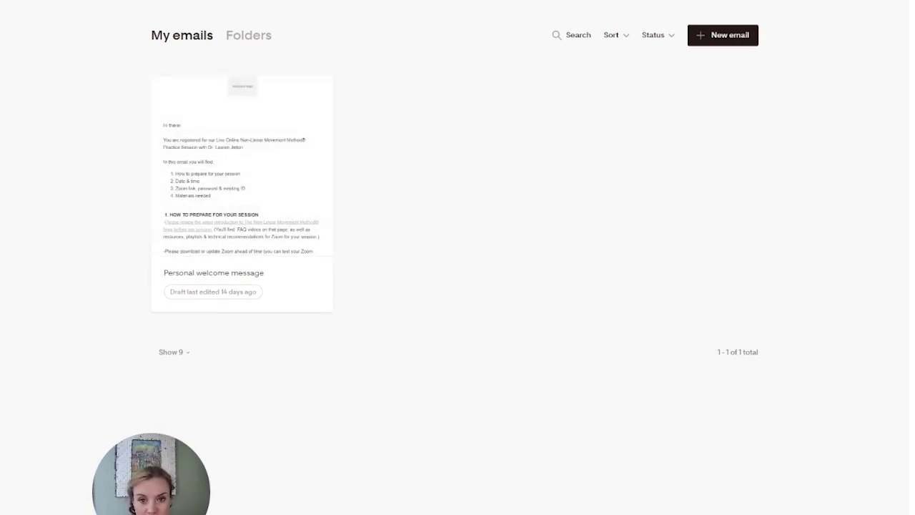
{"action": "left_click", "coordinate": [399, 4]}
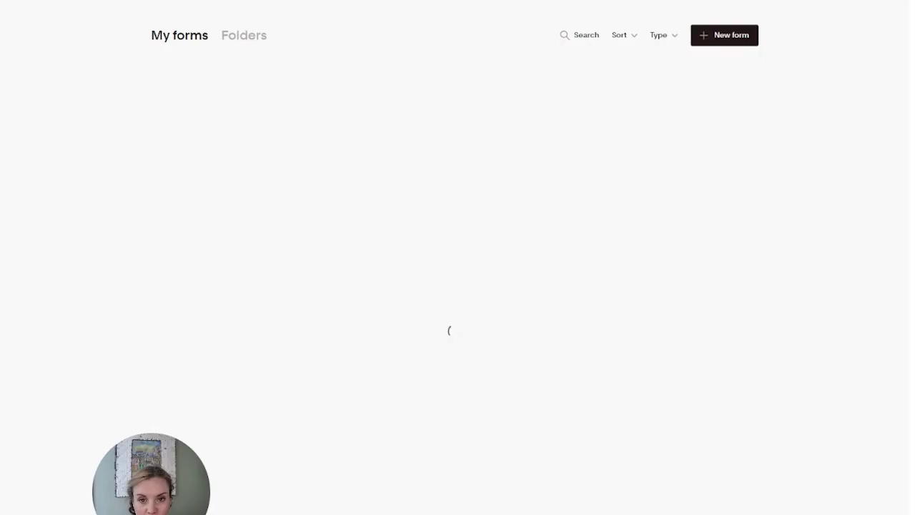
{"action": "left_click", "coordinate": [717, 41]}
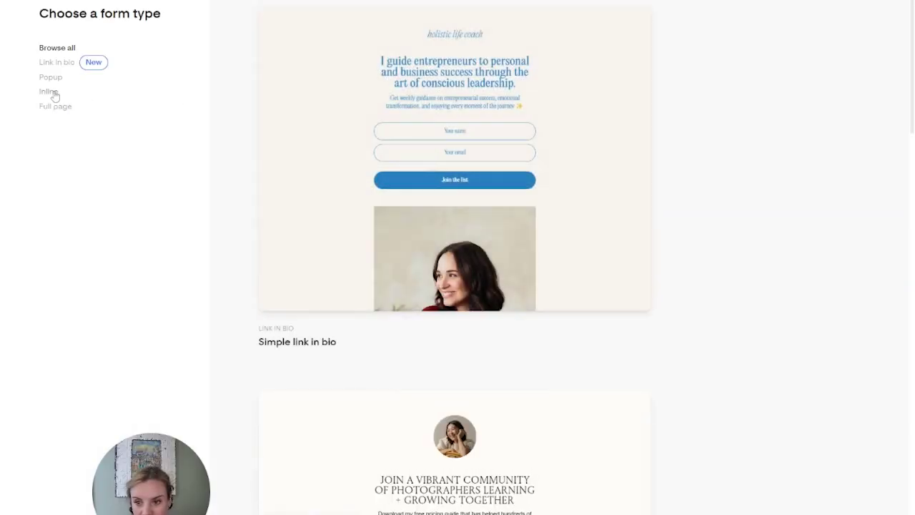
- Browse the inline form templates and choose Ribbon banner II to customize
{"action": "left_click", "coordinate": [50, 92]}
{"action": "scroll", "coordinate": [587, 174], "scroll_direction": "down", "scroll_amount": 3}
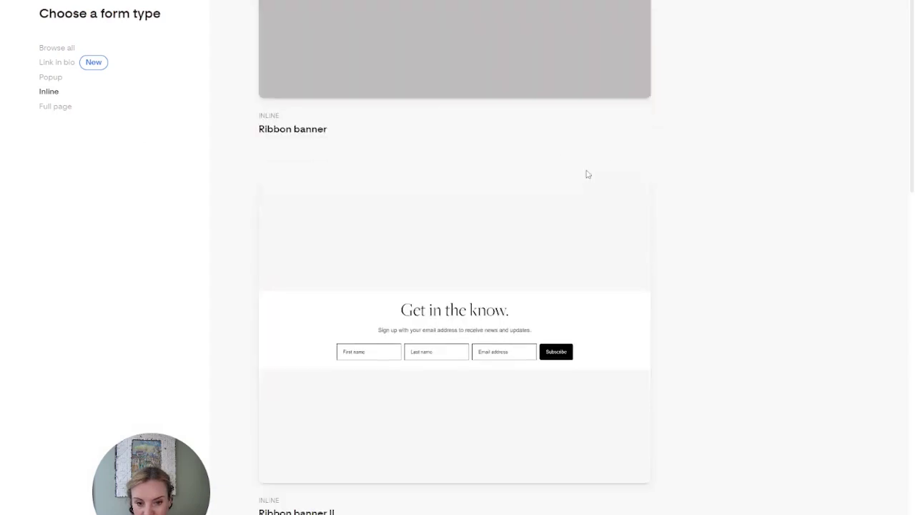
{"action": "scroll", "coordinate": [475, 143], "scroll_direction": "down", "scroll_amount": 5}
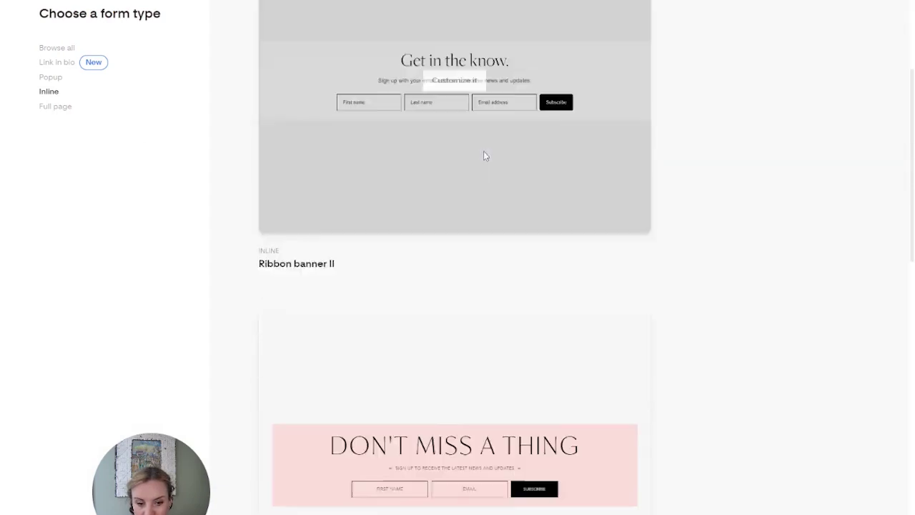
{"action": "scroll", "coordinate": [483, 155], "scroll_direction": "up", "scroll_amount": 2}
{"action": "left_click", "coordinate": [470, 225]}
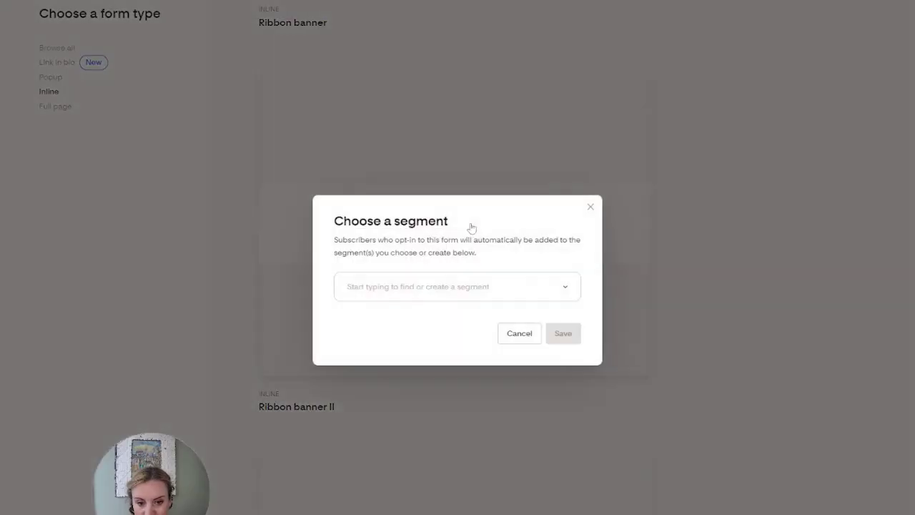
- Assign the form to the 3.12.2024 NLMM Class segment and save the choice
{"action": "left_click", "coordinate": [495, 278]}
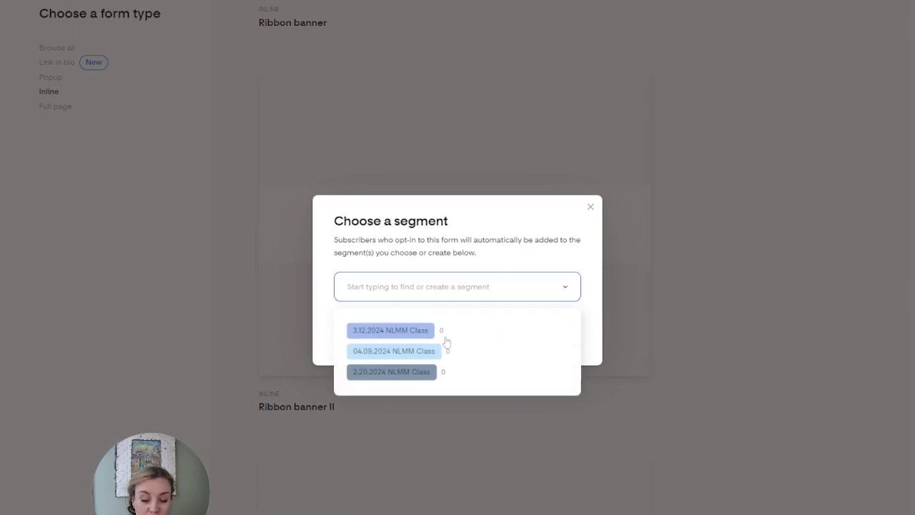
{"action": "left_click", "coordinate": [419, 332]}
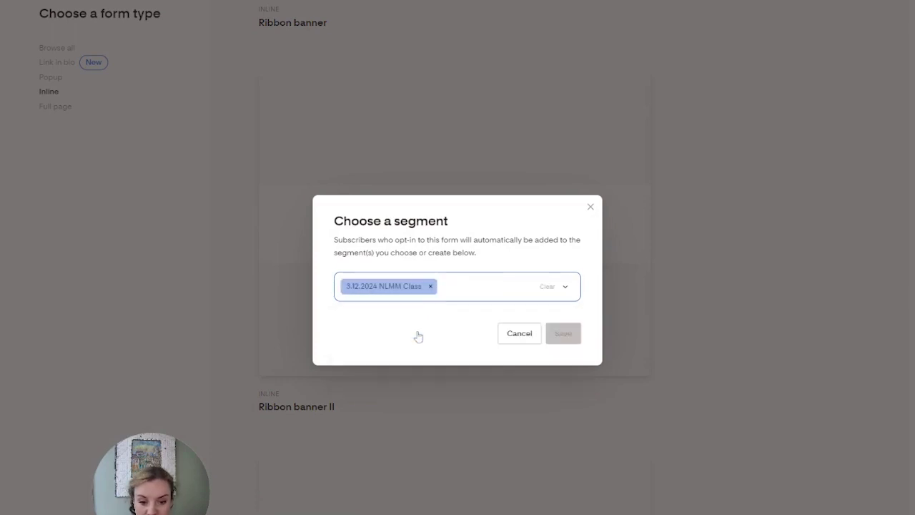
{"action": "left_click", "coordinate": [575, 335]}
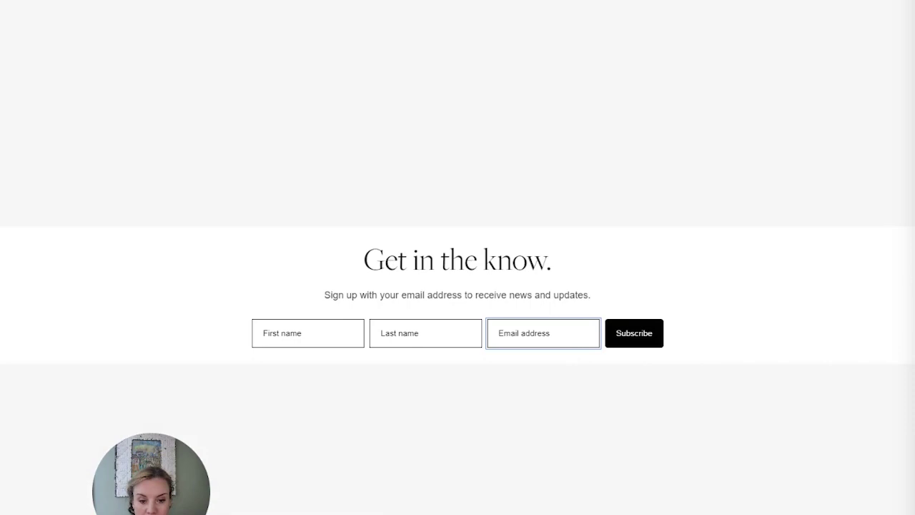
- Delete the "Get in the know." heading text from the form
{"action": "left_click", "coordinate": [537, 270]}
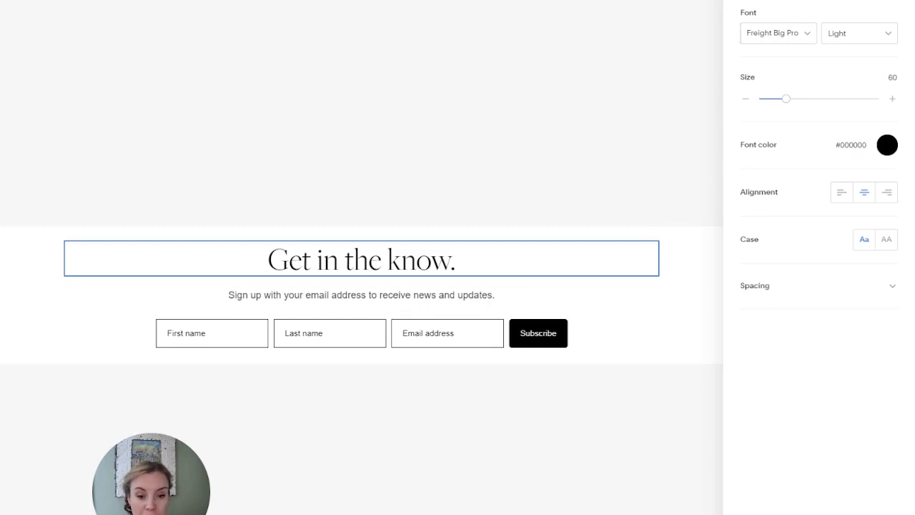
{"action": "key", "text": "shift+Left"}
{"action": "key", "text": "shift+Left"}
{"action": "key", "text": "shift+Left"}
{"action": "key", "text": "shift+Left"}
{"action": "key", "text": "shift+Left"}
{"action": "key", "text": "shift+Left"}
{"action": "key", "text": "shift+Left"}
{"action": "key", "text": "shift+Left"}
{"action": "key", "text": "shift+Left"}
{"action": "key", "text": "shift+Left"}
{"action": "key", "text": "shift+Left"}
{"action": "key", "text": "shift+Left"}
{"action": "key", "text": "shift+Left"}
{"action": "key", "text": "shift+Left"}
{"action": "key", "text": "shift+Left"}
{"action": "key", "text": "shift+Left"}
{"action": "key", "text": "BackSpace"}
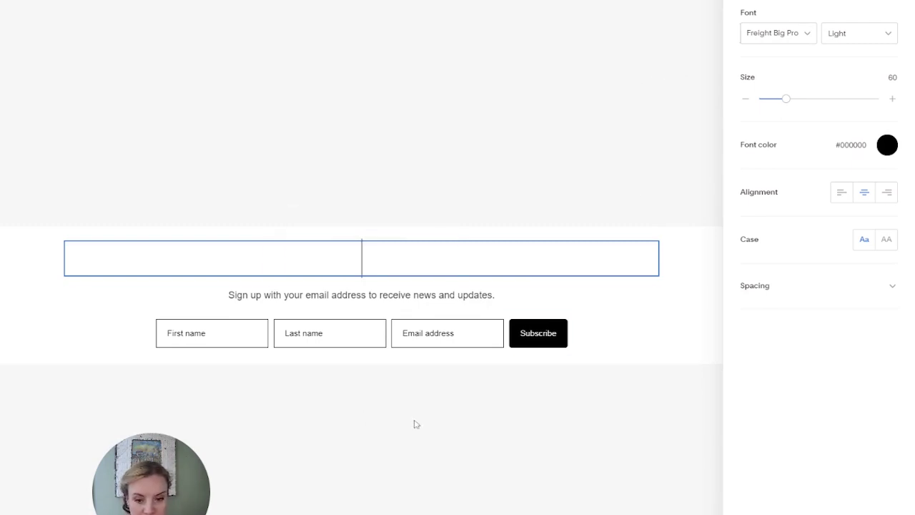
- Delete the "Sign up with your email address to receive news and updates." line from the form
{"action": "left_click", "coordinate": [500, 294]}
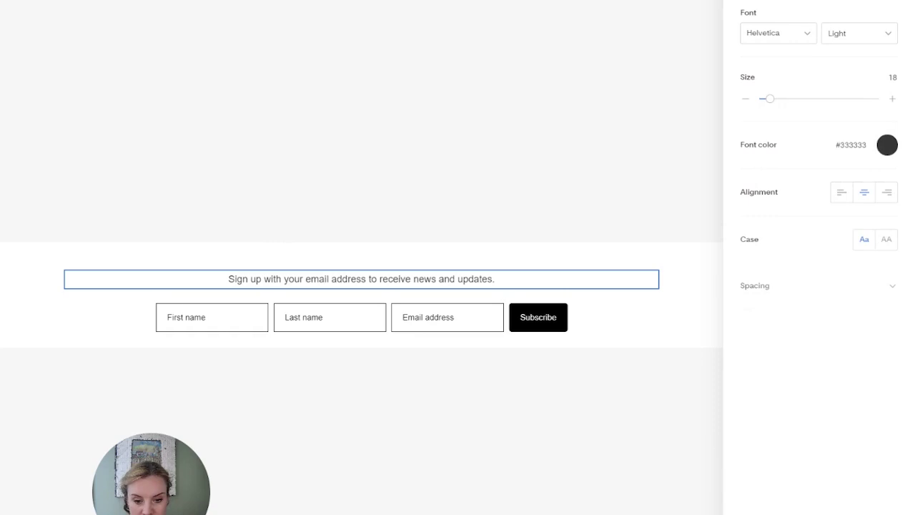
{"action": "left_click_drag", "start_coordinate": [500, 295], "coordinate": [163, 306]}
{"action": "key", "text": "BackSpace"}
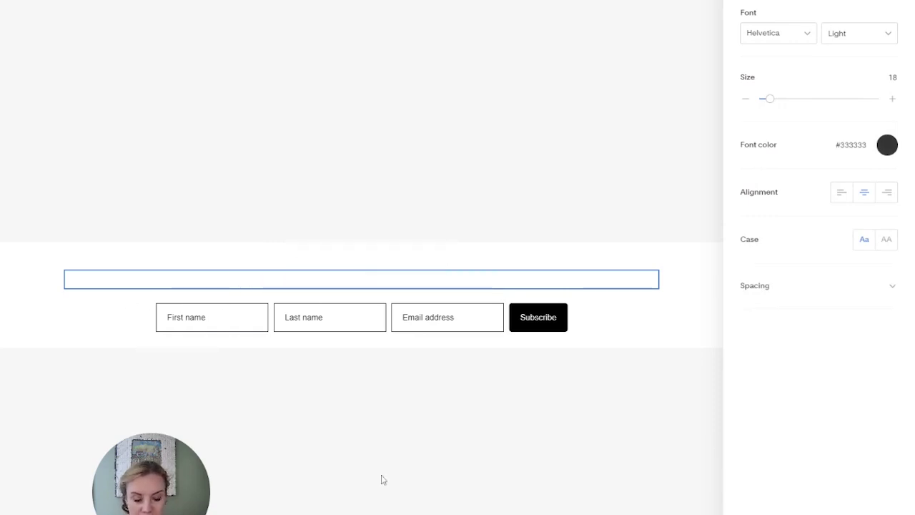
{"action": "left_click", "coordinate": [613, 329]}
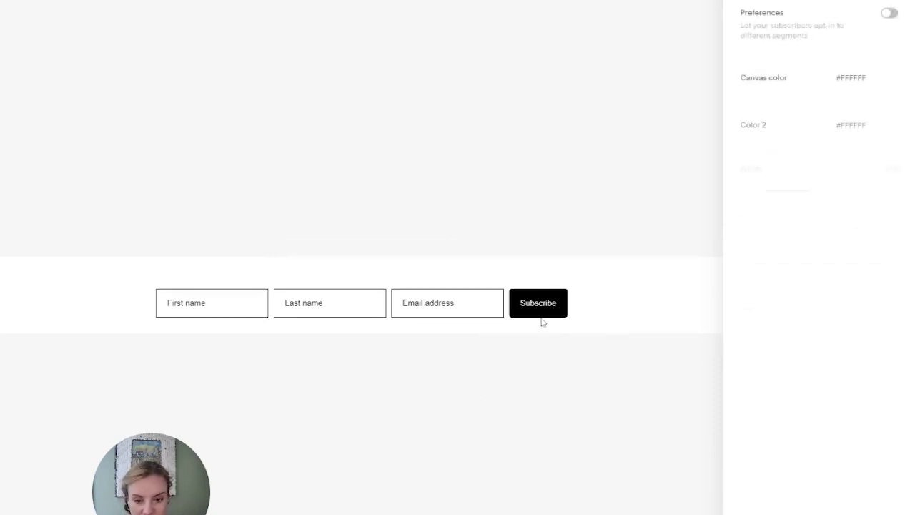
- Set the Subscribe button's fill color to the teal green #55AEA3
{"action": "left_click", "coordinate": [547, 314]}
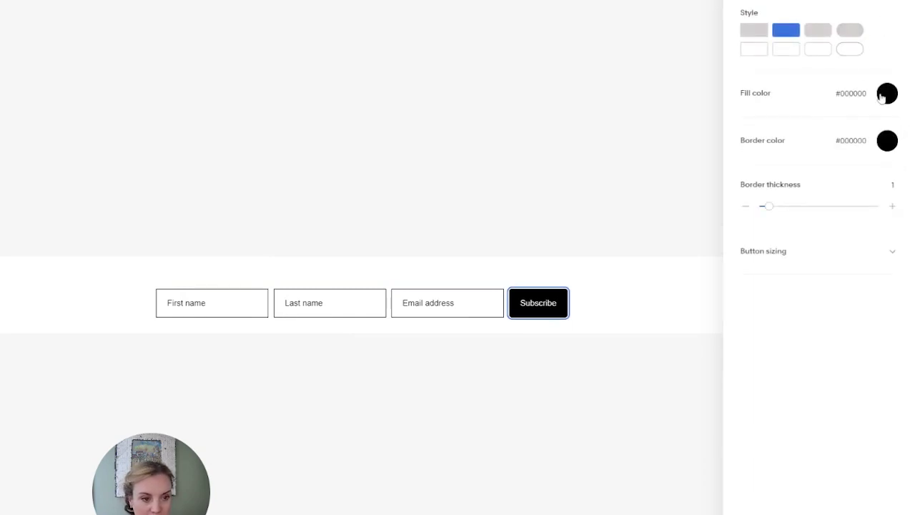
{"action": "left_click", "coordinate": [885, 94]}
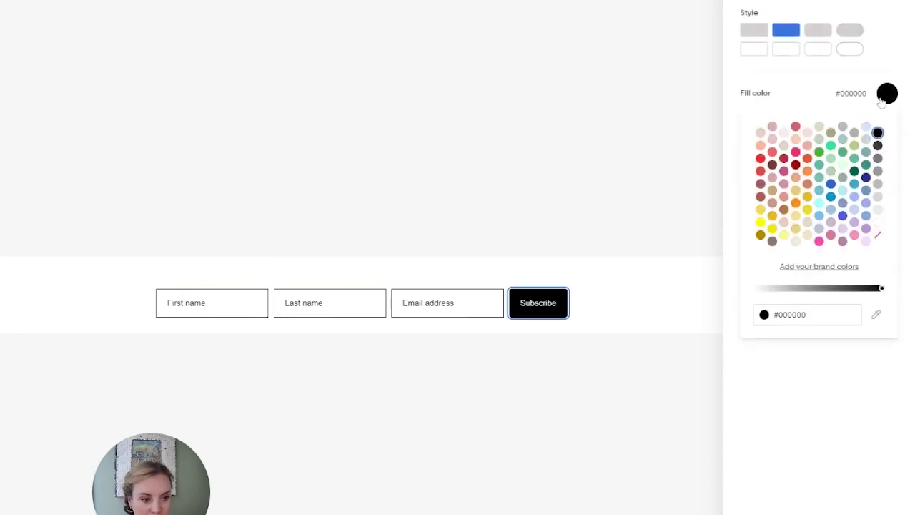
{"action": "left_click", "coordinate": [820, 165]}
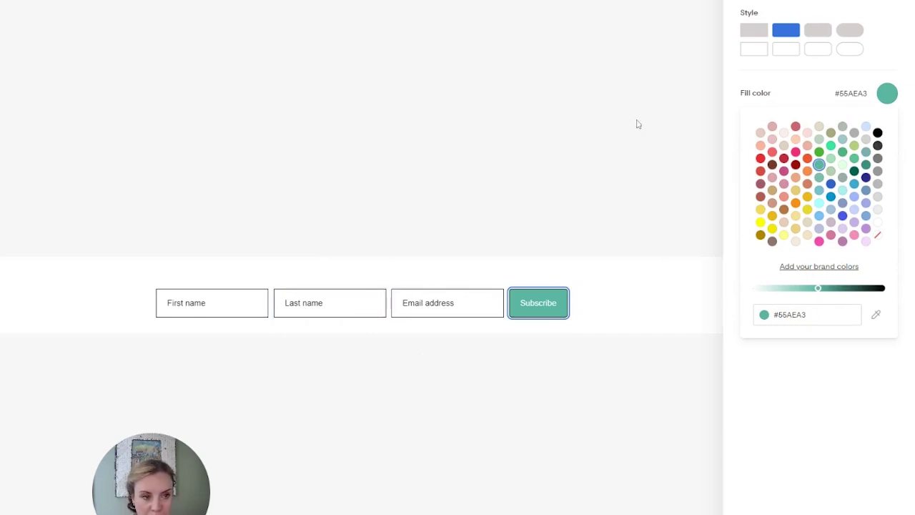
- Apply the underline-only style to the form's input fields, starting from the email address field
{"action": "left_click", "coordinate": [415, 312]}
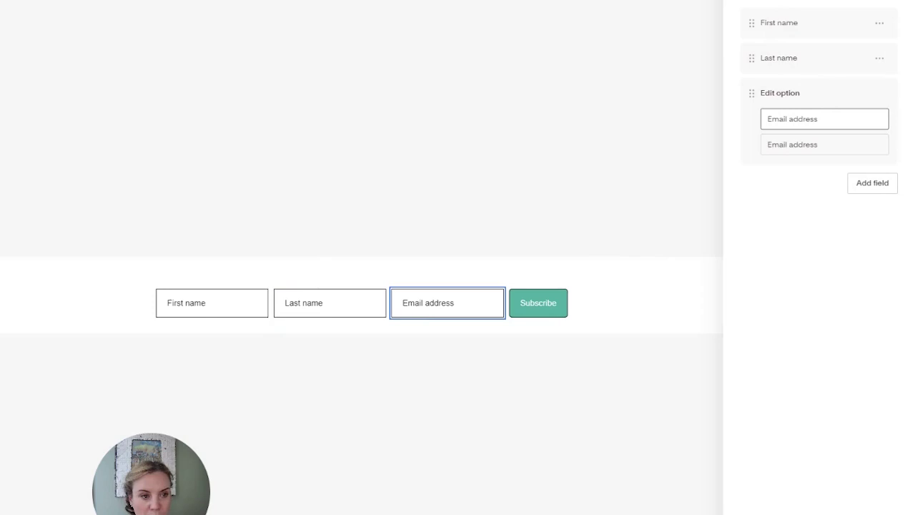
{"action": "scroll", "coordinate": [819, 143], "scroll_direction": "down", "scroll_amount": 5}
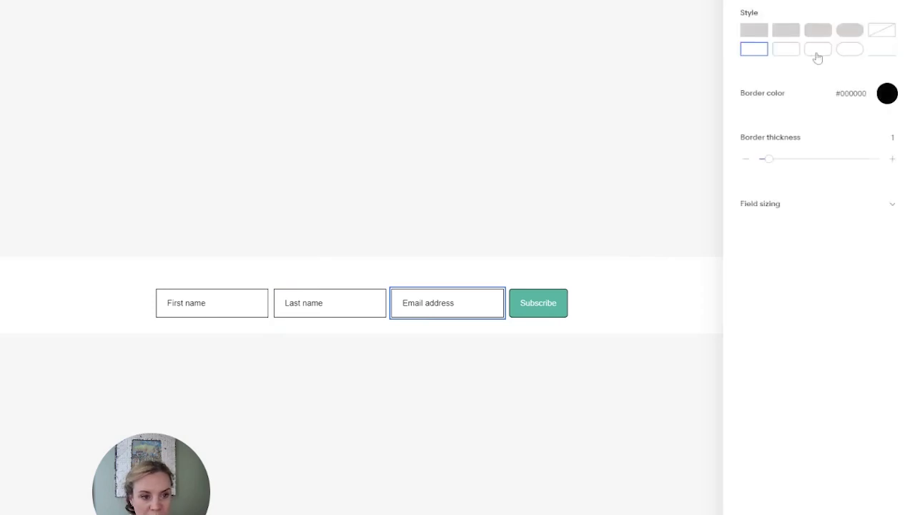
{"action": "left_click", "coordinate": [880, 58]}
{"action": "left_click", "coordinate": [641, 312]}
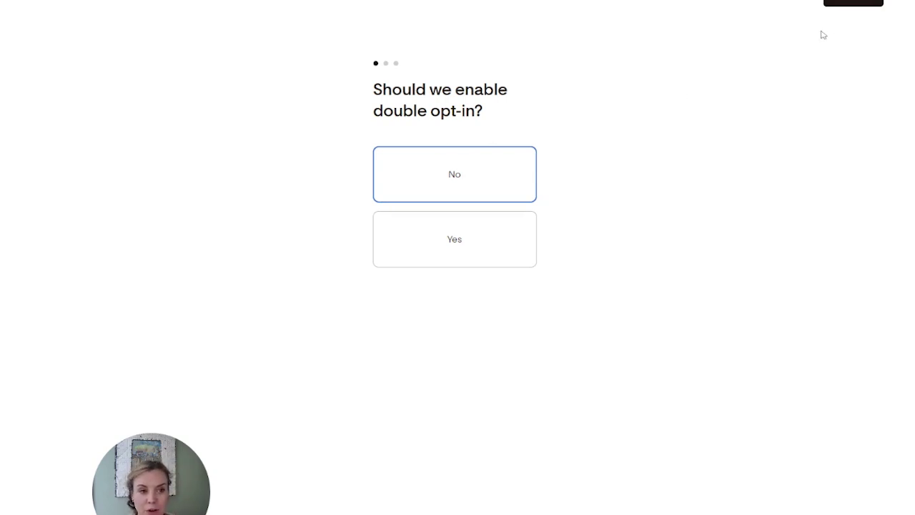
- Finish the form settings with double opt-in set to No, Notify me for new subscribers, and Display success message after submission
{"action": "left_click", "coordinate": [881, 2]}
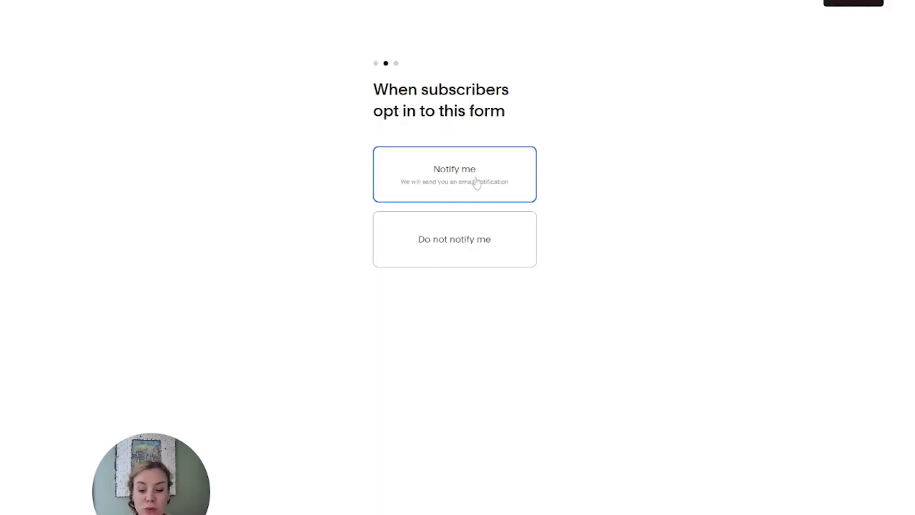
{"action": "left_click", "coordinate": [880, 4]}
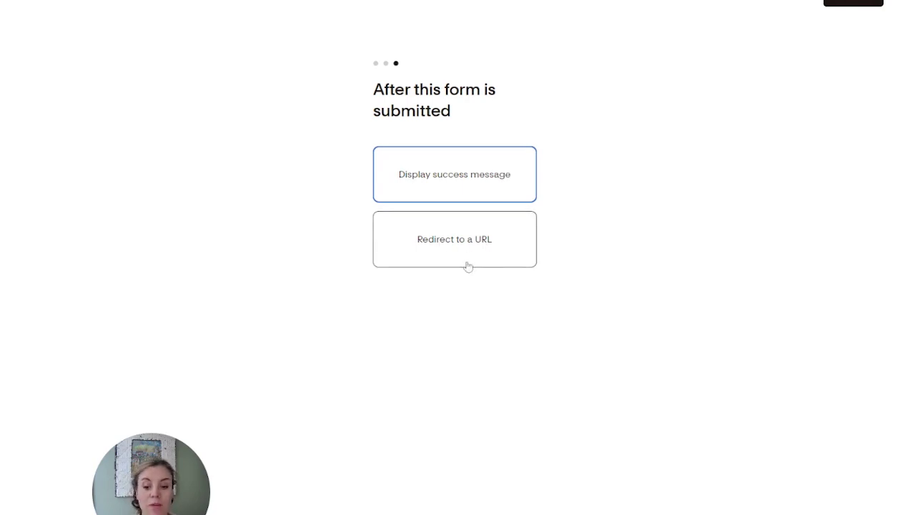
{"action": "left_click", "coordinate": [855, 3]}
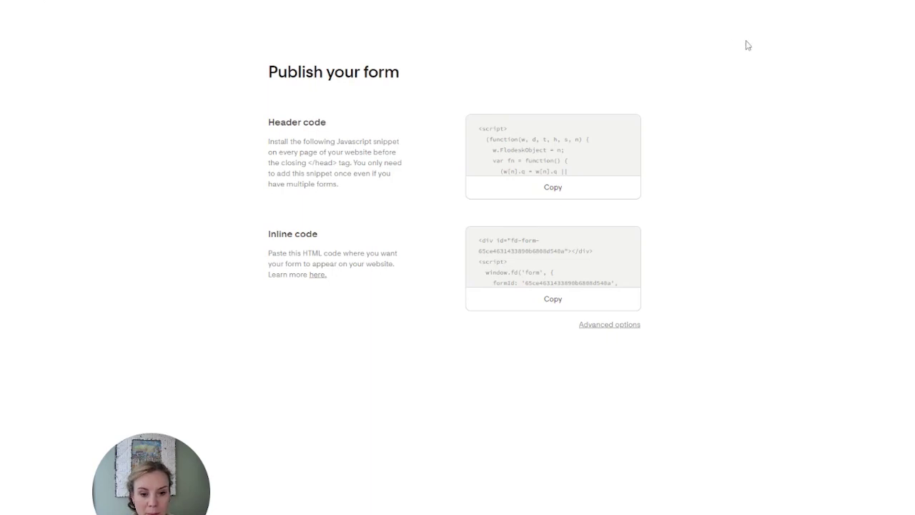
- Generate the advanced HTML version of the form code without disabling Javascript or CSS, and copy it
{"action": "left_click", "coordinate": [609, 325]}
{"action": "left_click", "coordinate": [463, 109]}
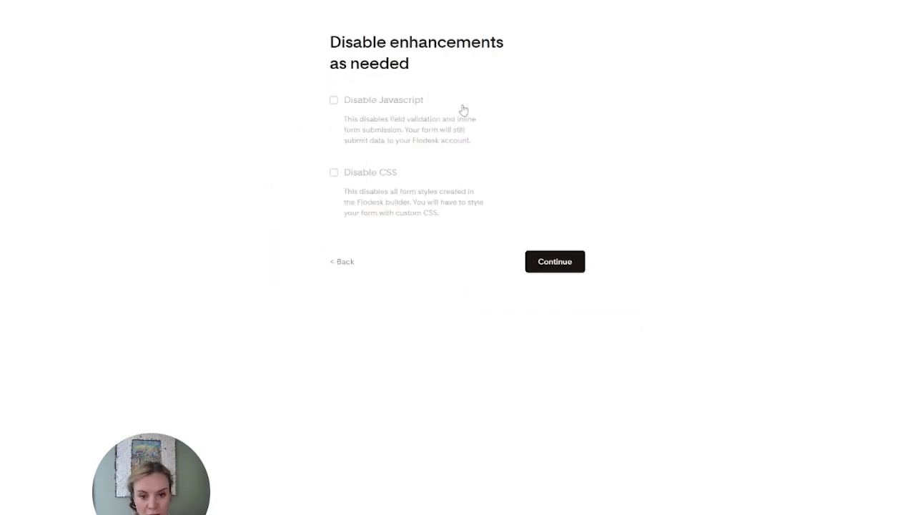
{"action": "left_click", "coordinate": [545, 263]}
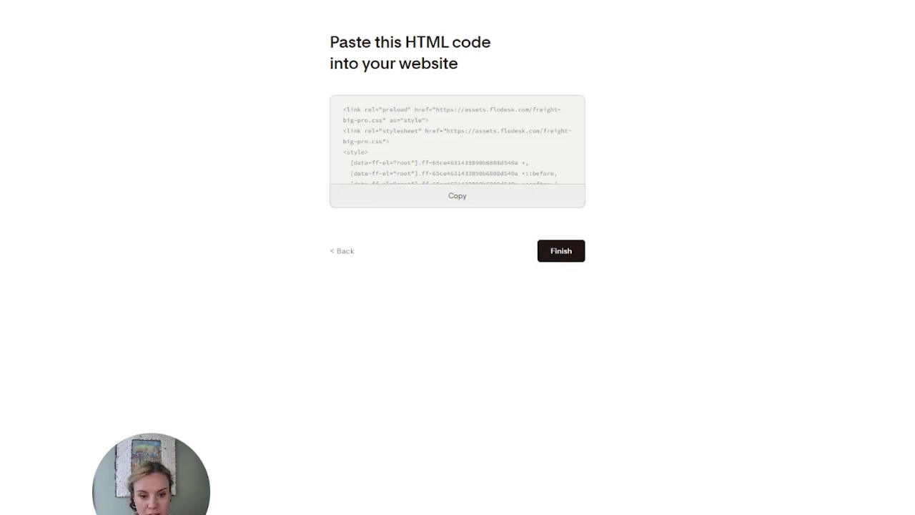
{"action": "left_click", "coordinate": [460, 207]}
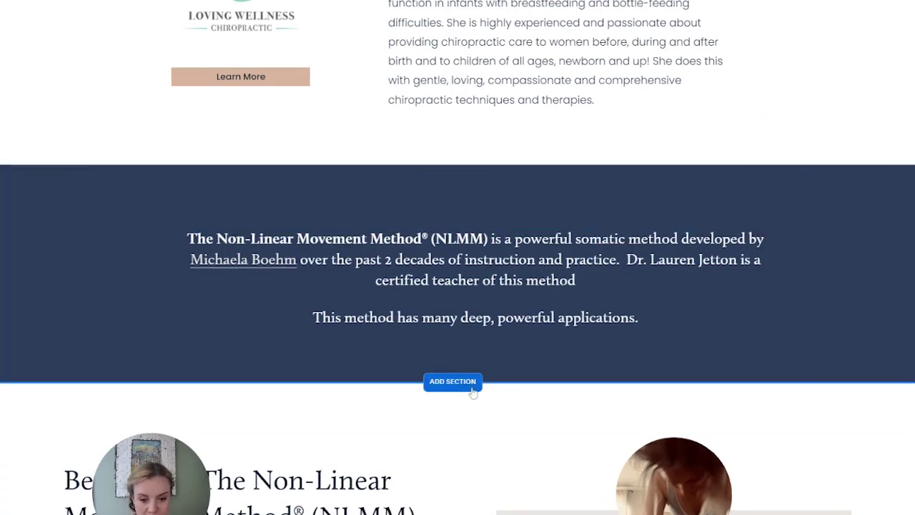
- In the Squarespace page editor, add a blank section below the dark blue NLMM introduction and set its height to S
{"action": "left_click", "coordinate": [471, 387]}
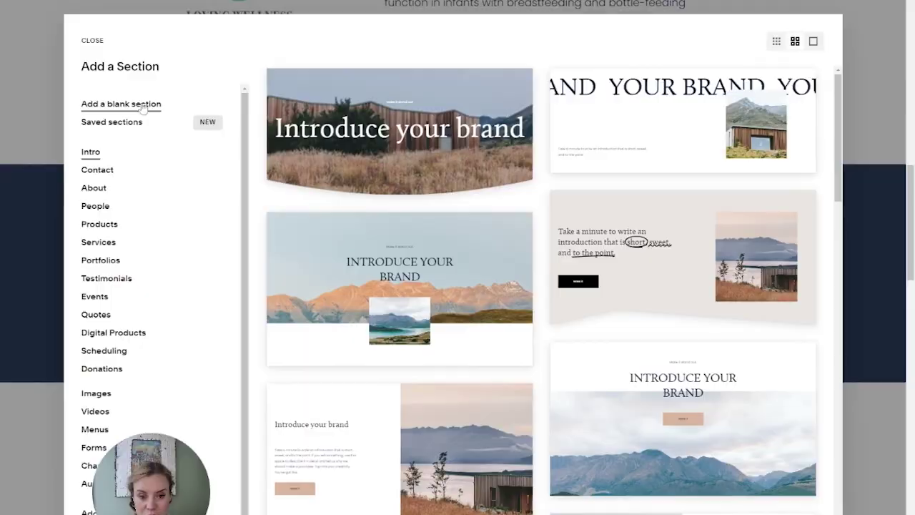
{"action": "left_click", "coordinate": [143, 106]}
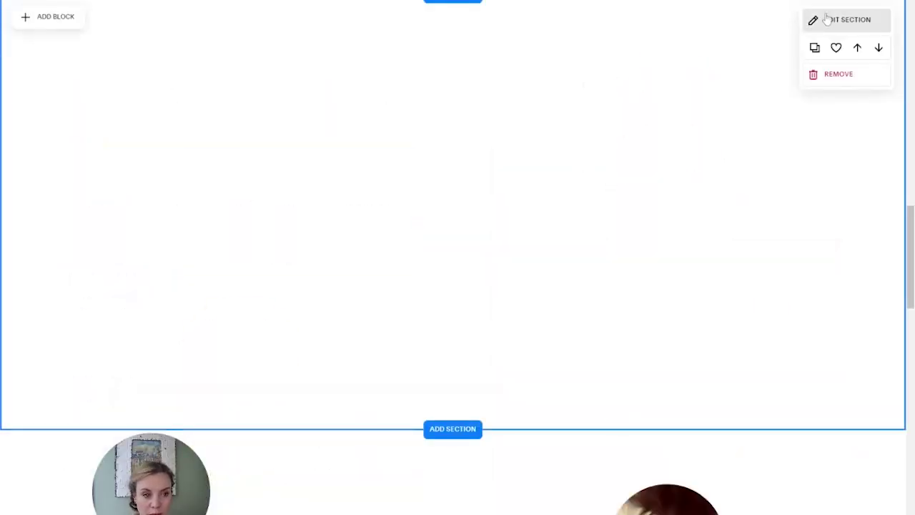
{"action": "left_click", "coordinate": [829, 20]}
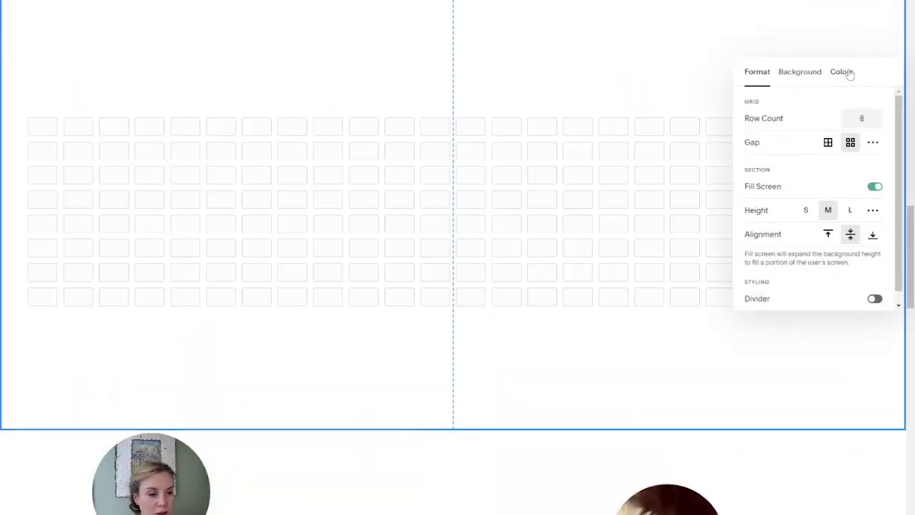
{"action": "left_click", "coordinate": [807, 211]}
{"action": "left_click", "coordinate": [594, 132]}
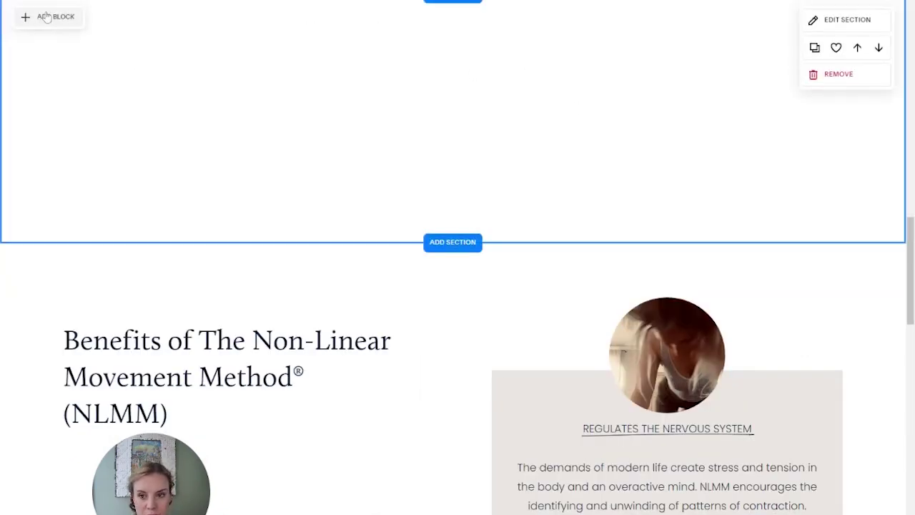
- Add a Code block to the blank section, move it toward the section's middle, and open its HTML content editor
{"action": "left_click", "coordinate": [50, 16]}
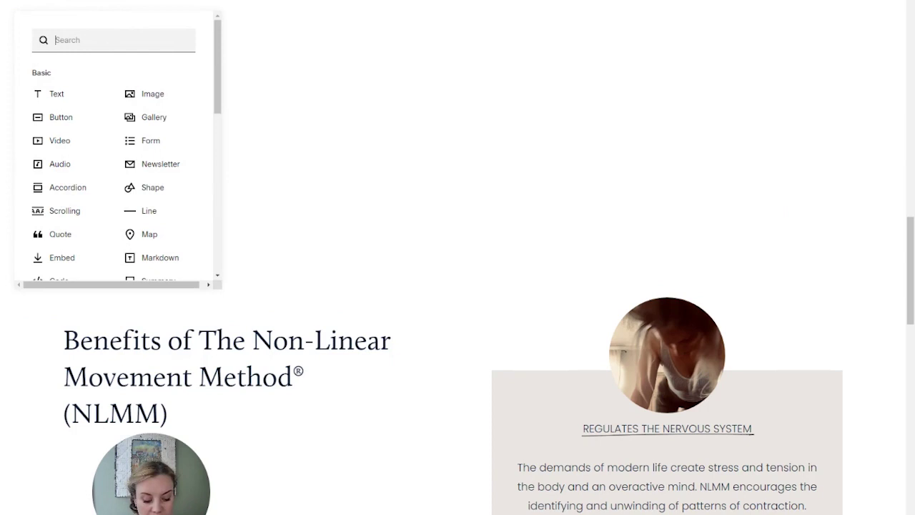
{"action": "type", "text": "code"}
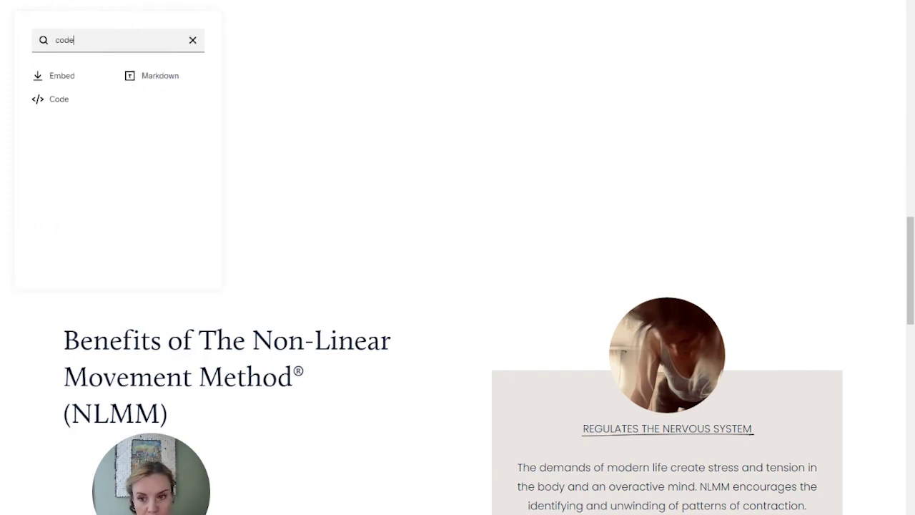
{"action": "left_click", "coordinate": [69, 101]}
{"action": "left_click_drag", "start_coordinate": [117, 80], "coordinate": [476, 92]}
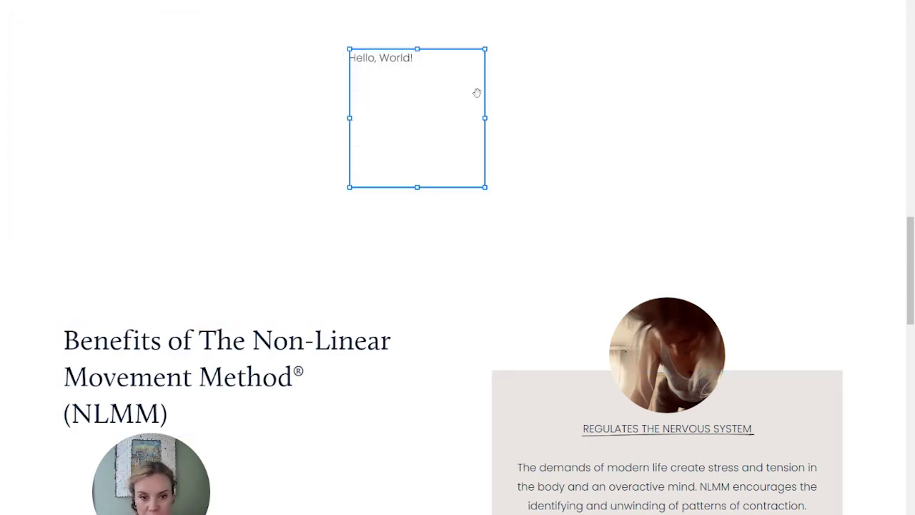
{"action": "left_click", "coordinate": [361, 26]}
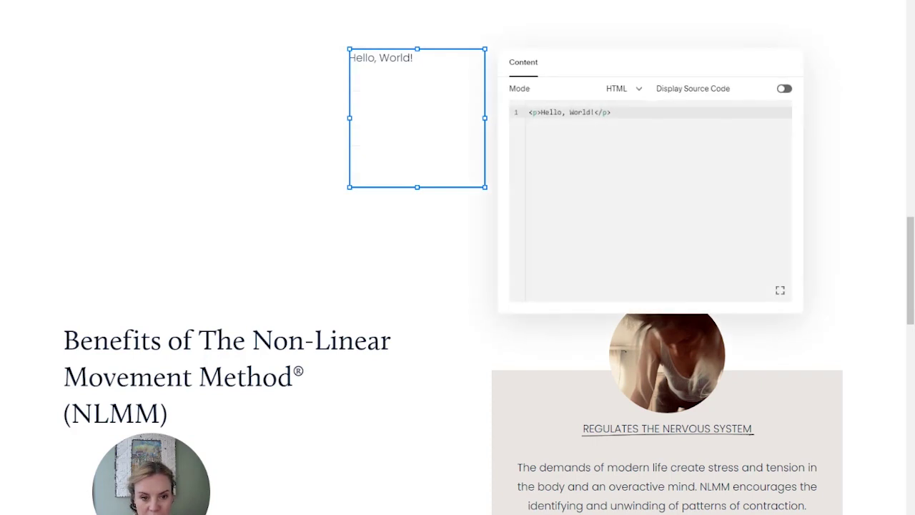
- Replace the Code block's placeholder content with the copied Flodesk form code and close the content editor
{"action": "key", "text": "ctrl+a"}
{"action": "key", "text": "ctrl+v"}
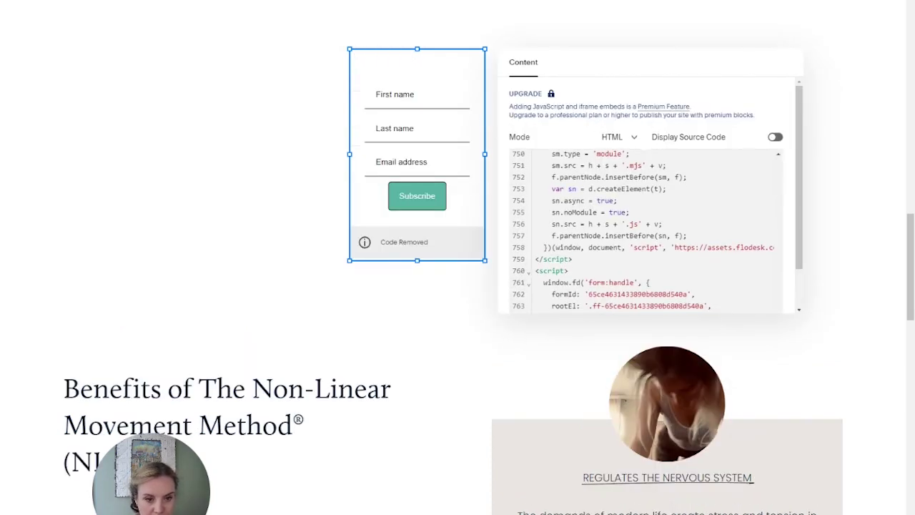
{"action": "left_click", "coordinate": [527, 33]}
{"action": "left_click", "coordinate": [474, 172]}
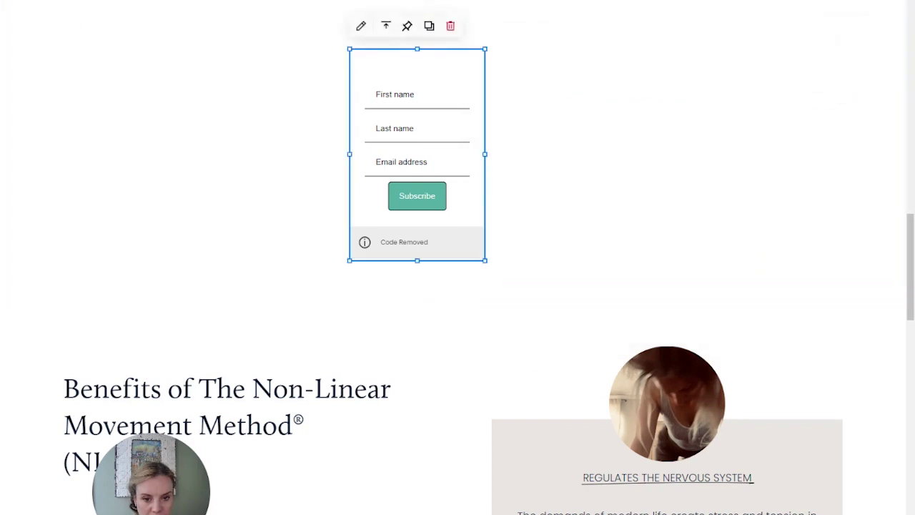
- Widen the Code block so the form fields sit in one row, reduce its height, and centre it horizontally in the section
{"action": "left_click_drag", "start_coordinate": [485, 154], "coordinate": [806, 154]}
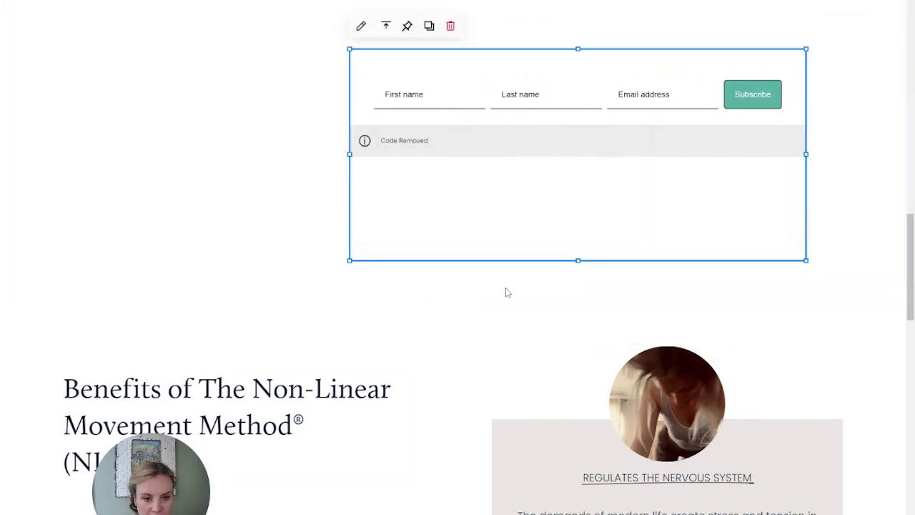
{"action": "left_click_drag", "start_coordinate": [578, 260], "coordinate": [577, 164]}
{"action": "mouse_move", "coordinate": [582, 79]}
{"action": "left_mouse_down"}
{"action": "mouse_move", "coordinate": [512, 151]}
{"action": "mouse_move", "coordinate": [475, 152]}
{"action": "mouse_move", "coordinate": [583, 80]}
{"action": "left_mouse_up"}
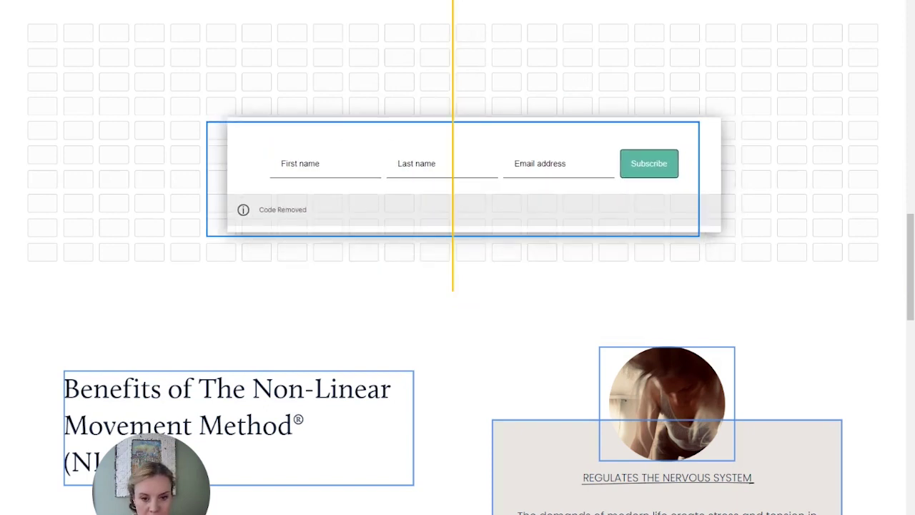
{"action": "left_click_drag", "start_coordinate": [495, 126], "coordinate": [473, 129]}
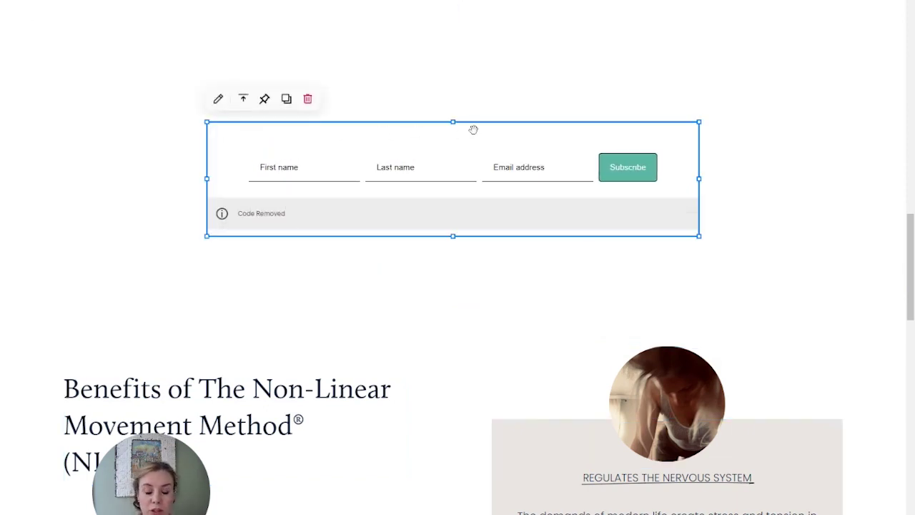
{"action": "left_click_drag", "start_coordinate": [451, 144], "coordinate": [467, 172]}
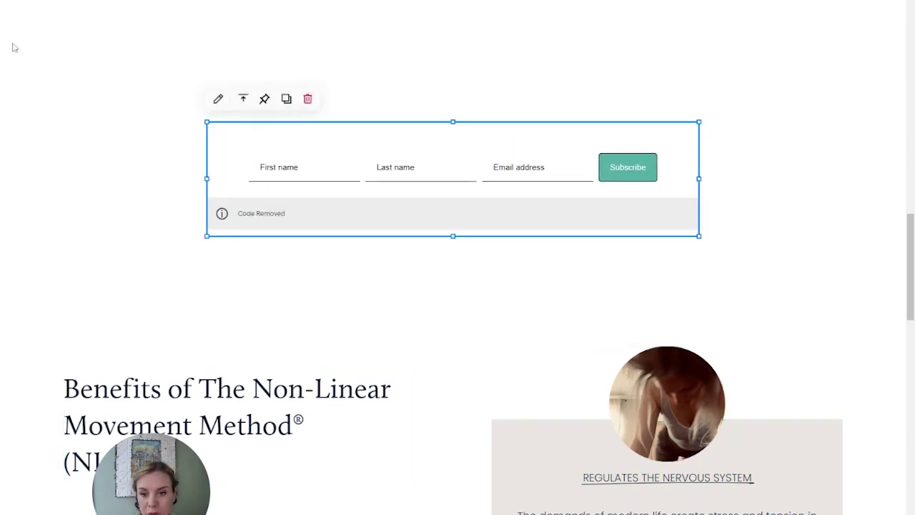
- Add a Text block centred above the form and enter "Subscribe Here"
{"action": "left_click", "coordinate": [30, 32]}
{"action": "left_click", "coordinate": [29, 22]}
{"action": "left_click", "coordinate": [67, 93]}
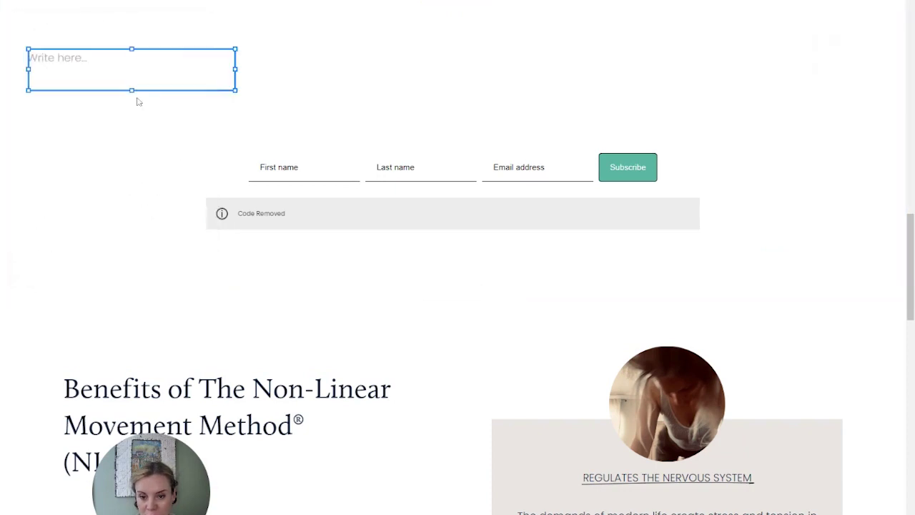
{"action": "left_click_drag", "start_coordinate": [143, 64], "coordinate": [464, 64]}
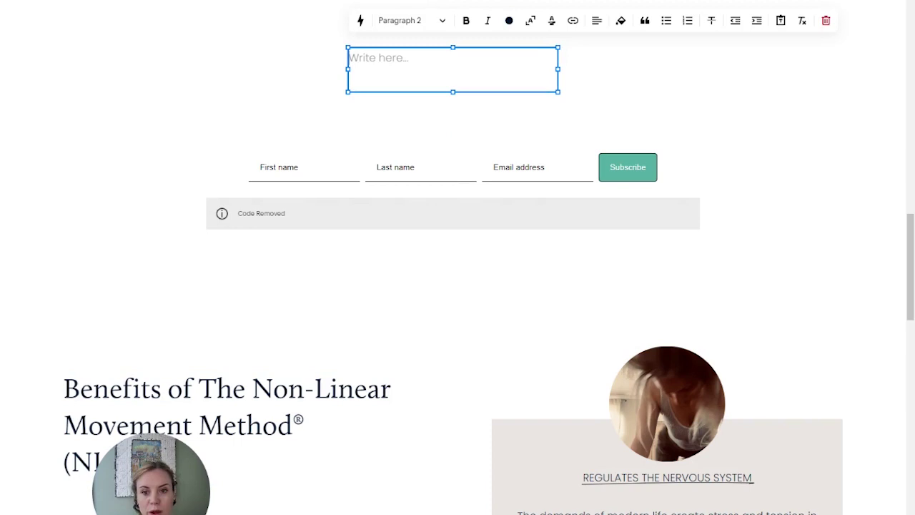
{"action": "type", "text": "Sunsc"}
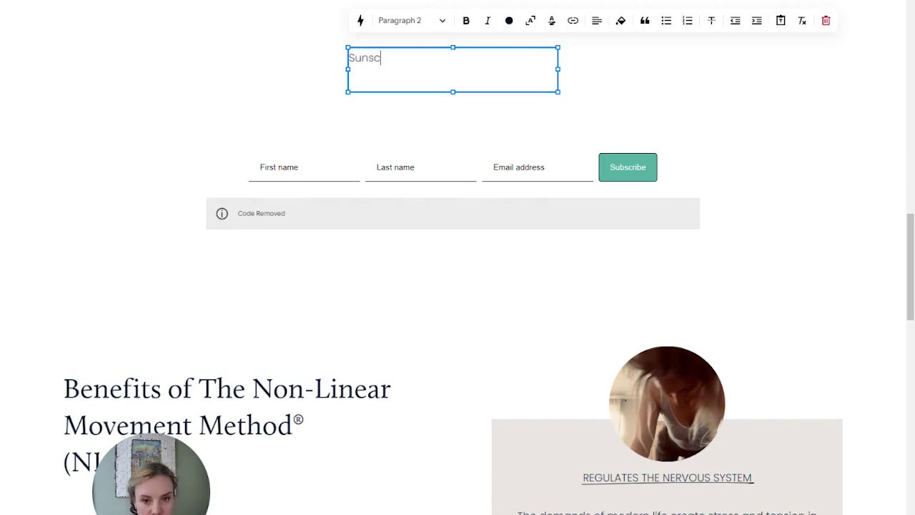
{"action": "type", "text": "bsc"}
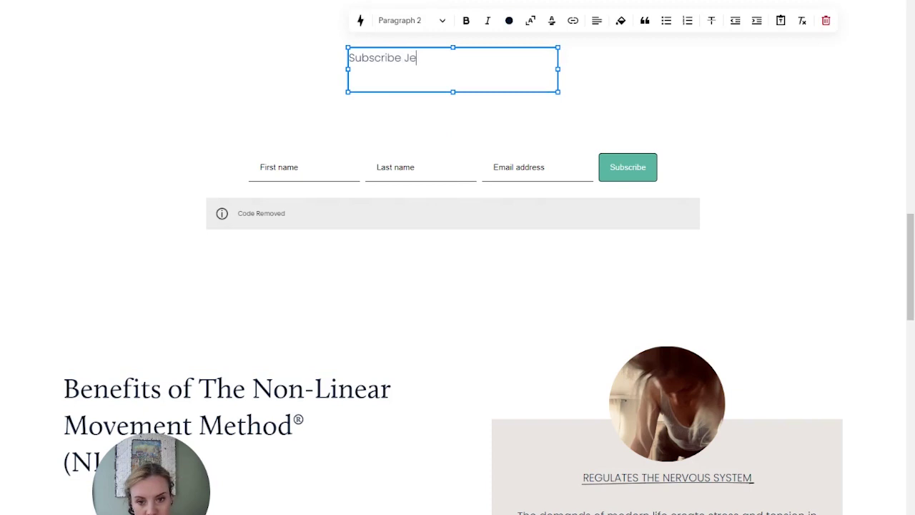
{"action": "type", "text": "ribe Here"}
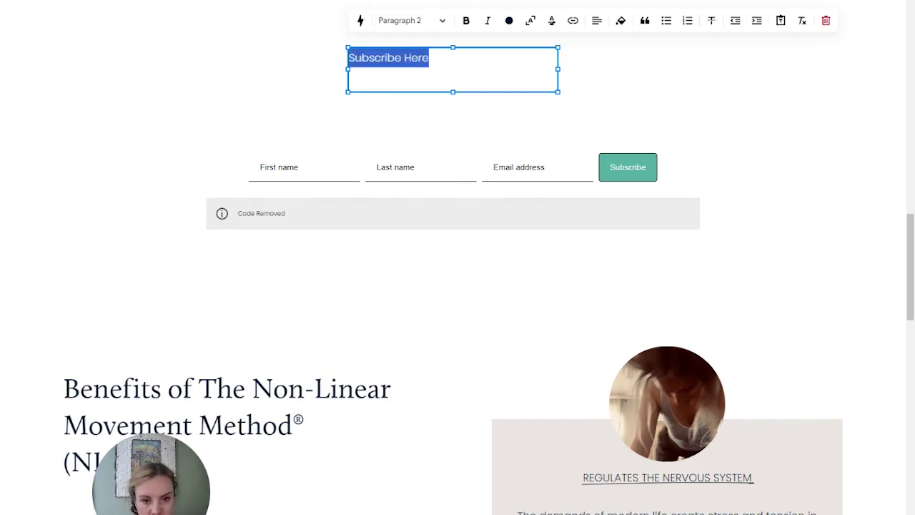
- Format the "Subscribe Here" text as Heading 2 and centre-align it
{"action": "left_click", "coordinate": [442, 21]}
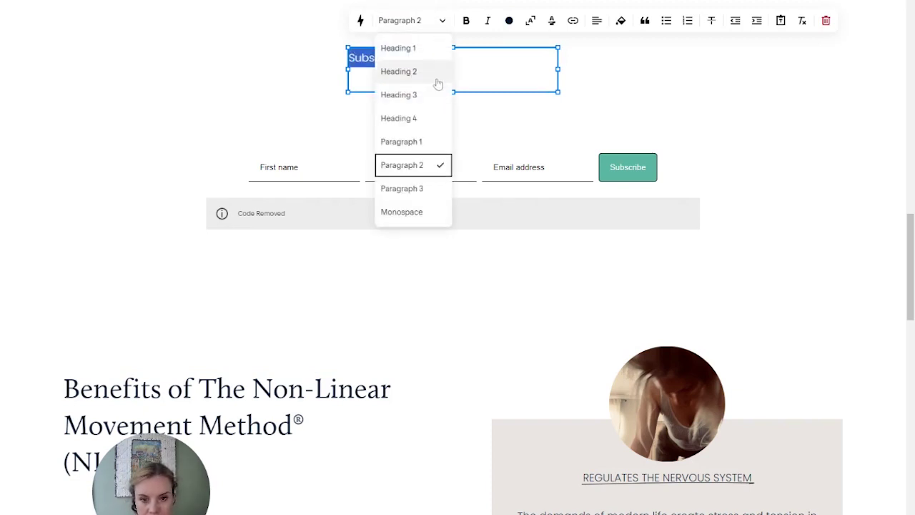
{"action": "left_click", "coordinate": [399, 72]}
{"action": "left_click", "coordinate": [597, 21]}
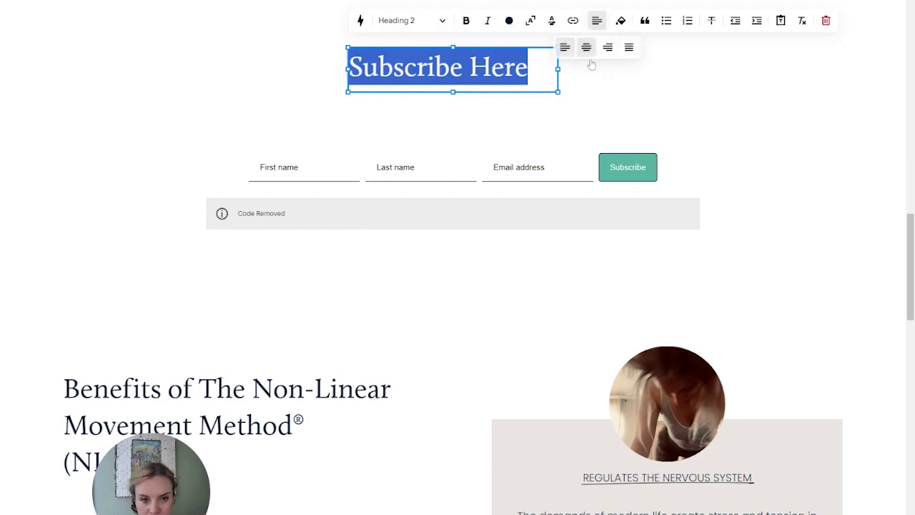
{"action": "left_click", "coordinate": [584, 46]}
{"action": "left_click", "coordinate": [543, 105]}
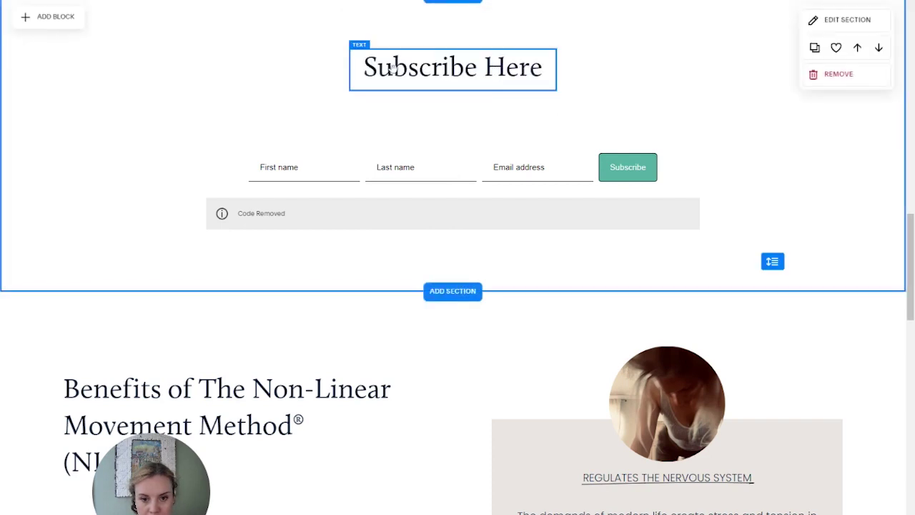
- Add a centre-aligned Text block between the heading and the form reading "You'll also be added to the weekly newsletter and get my free gift."
{"action": "left_click", "coordinate": [32, 18]}
{"action": "left_click", "coordinate": [75, 93]}
{"action": "left_click_drag", "start_coordinate": [113, 67], "coordinate": [436, 116]}
{"action": "left_click", "coordinate": [436, 116]}
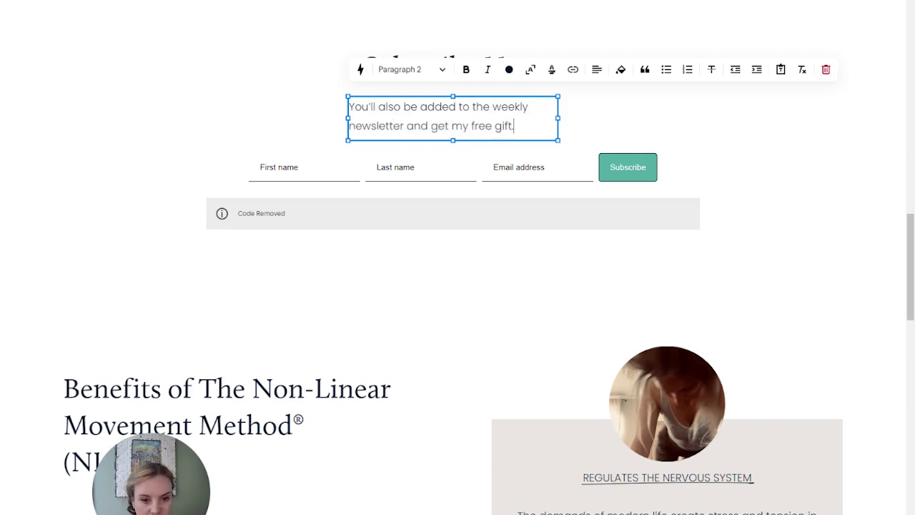
{"action": "key", "text": "Escape"}
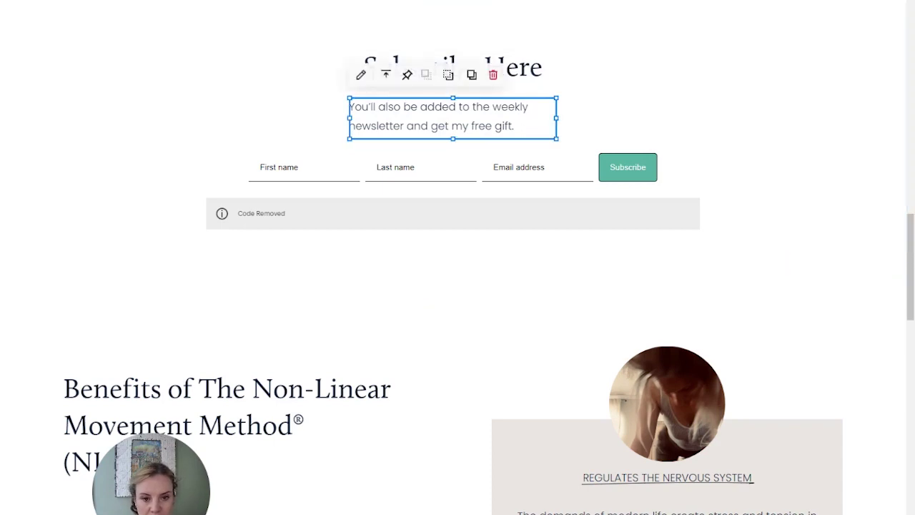
{"action": "left_click", "coordinate": [406, 126]}
{"action": "left_click", "coordinate": [597, 70]}
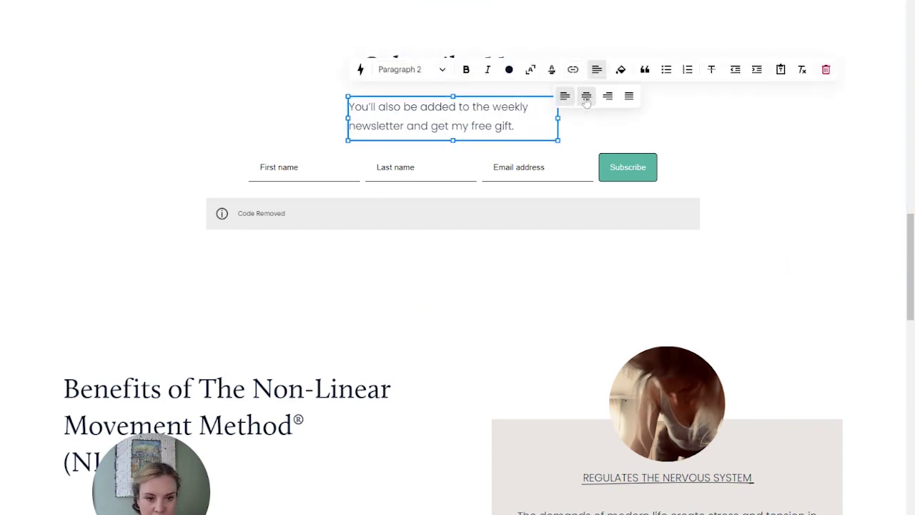
{"action": "left_click", "coordinate": [586, 96]}
{"action": "key", "text": "Escape"}
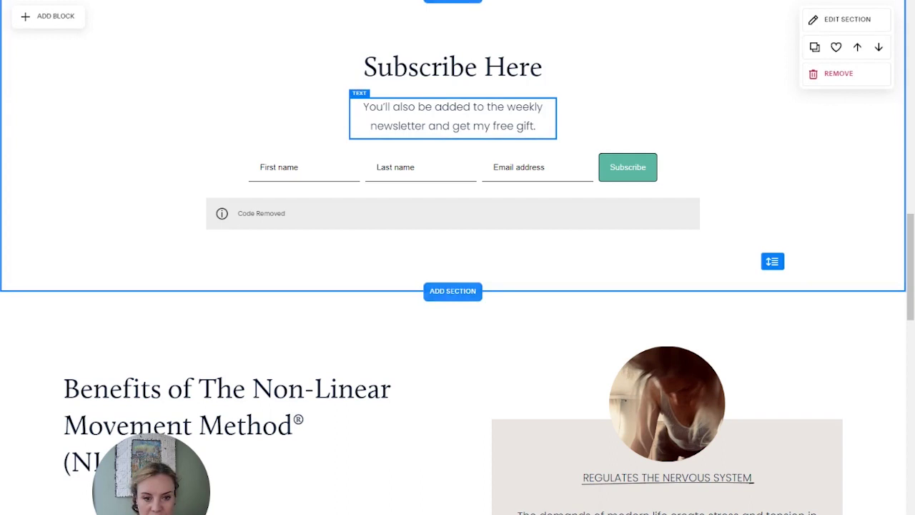
- Widen the newsletter text block on both sides so it fits on one line, and move the form up closer to it
{"action": "left_click", "coordinate": [452, 117]}
{"action": "left_click_drag", "start_coordinate": [557, 118], "coordinate": [663, 118]}
{"action": "left_click_drag", "start_coordinate": [350, 118], "coordinate": [243, 118]}
{"action": "left_click_drag", "start_coordinate": [518, 183], "coordinate": [518, 167]}
- Highlight the "Subscribe Here" heading with the hand-drawn underline style and reduce the line's thickness
{"action": "left_click", "coordinate": [535, 64]}
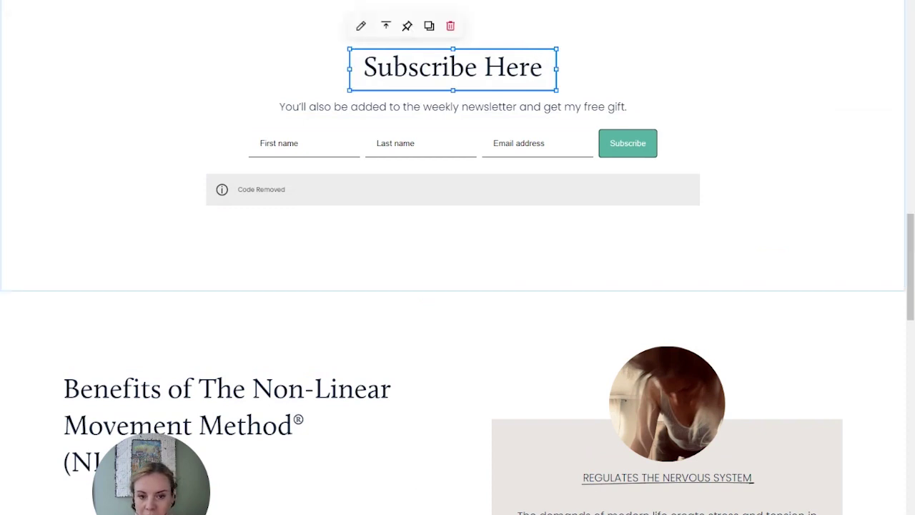
{"action": "double_click", "coordinate": [535, 65]}
{"action": "left_click", "coordinate": [552, 21]}
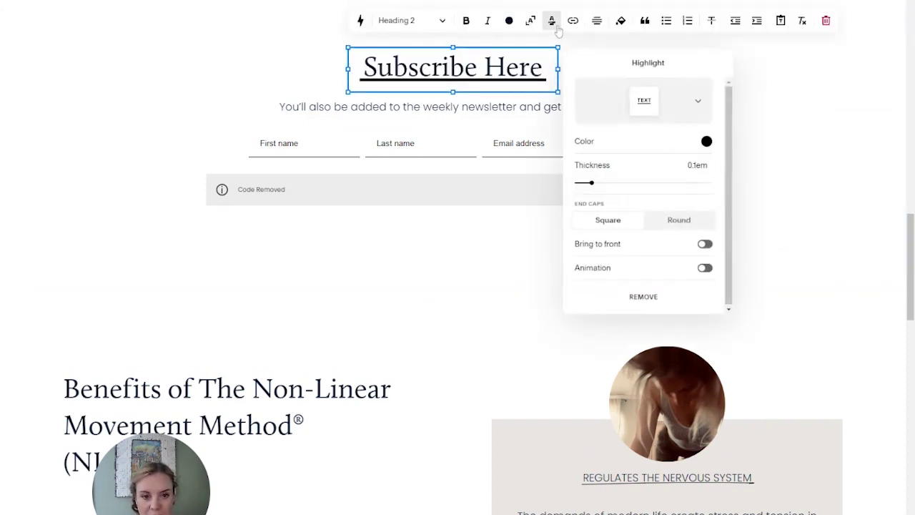
{"action": "left_click", "coordinate": [632, 90]}
{"action": "left_click", "coordinate": [655, 112]}
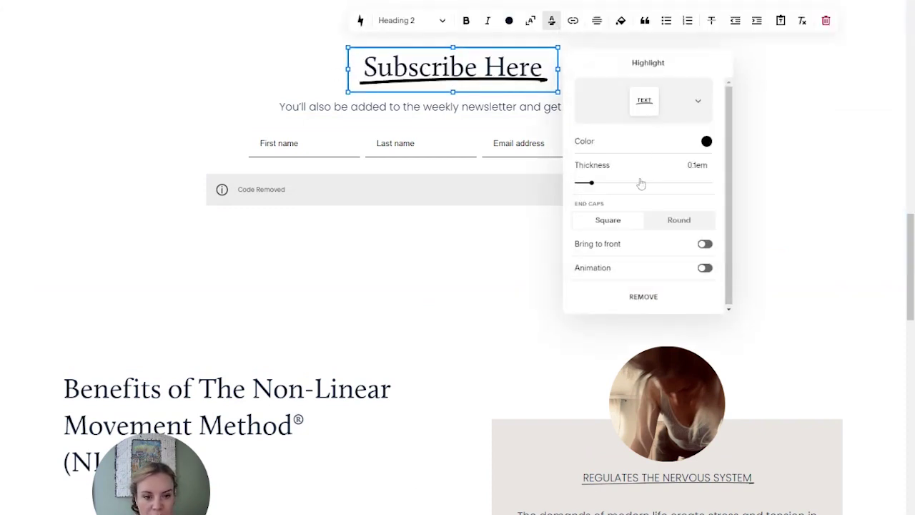
{"action": "left_click_drag", "start_coordinate": [593, 185], "coordinate": [576, 183]}
{"action": "left_click", "coordinate": [860, 101]}
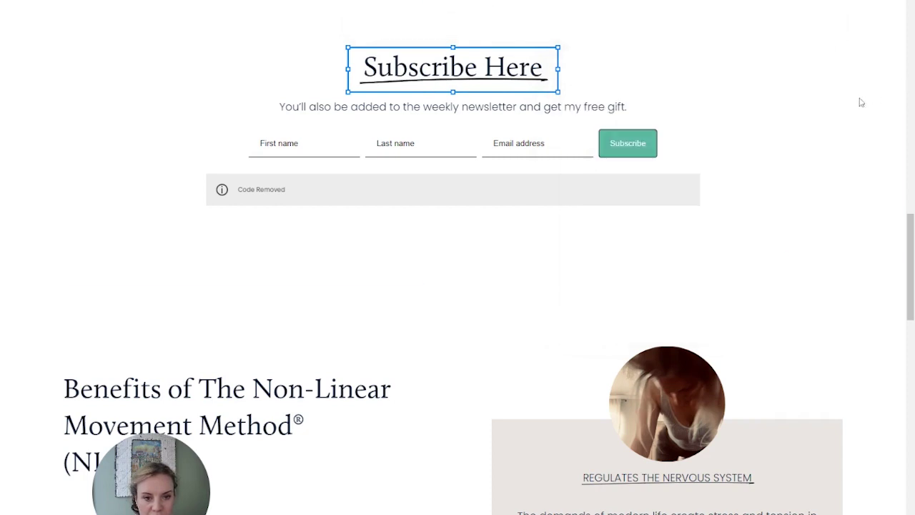
- Shorten the section by one grid row and add a Shape block sized and centred to cover the heading, text and form
{"action": "left_click", "coordinate": [772, 262]}
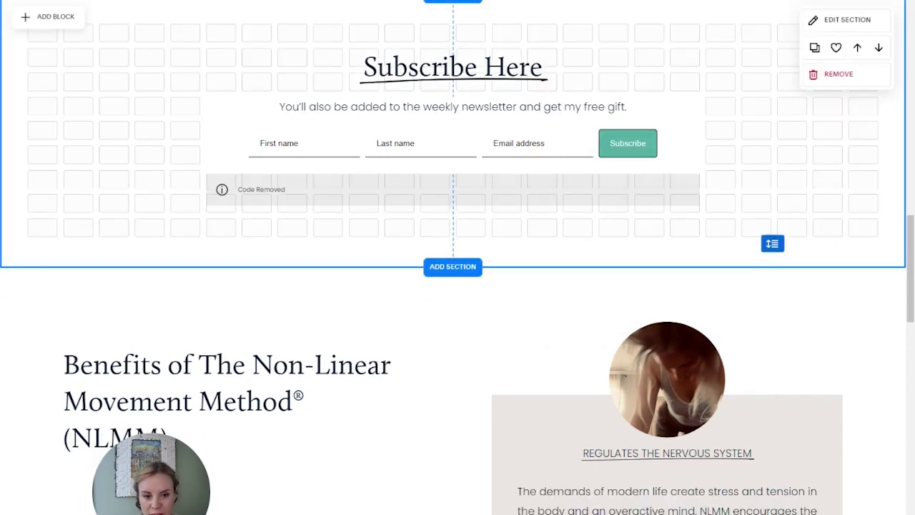
{"action": "left_click", "coordinate": [59, 18]}
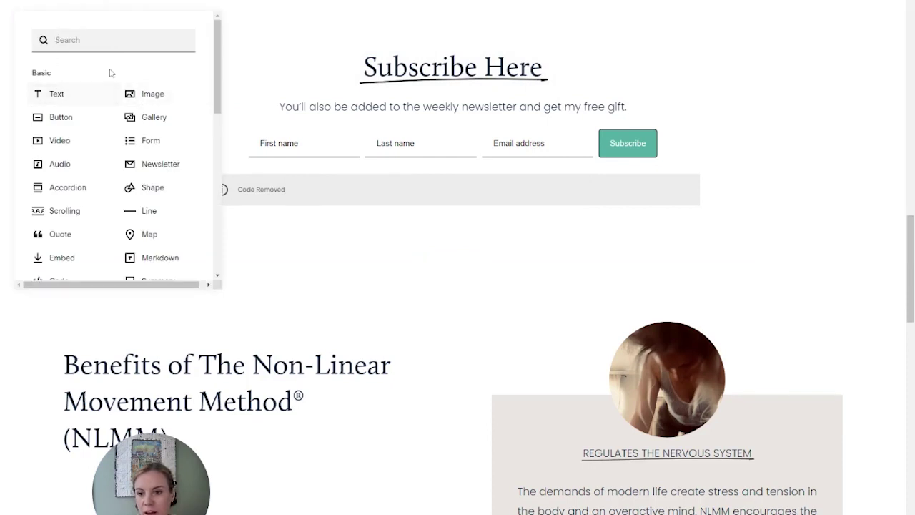
{"action": "type", "text": "shape"}
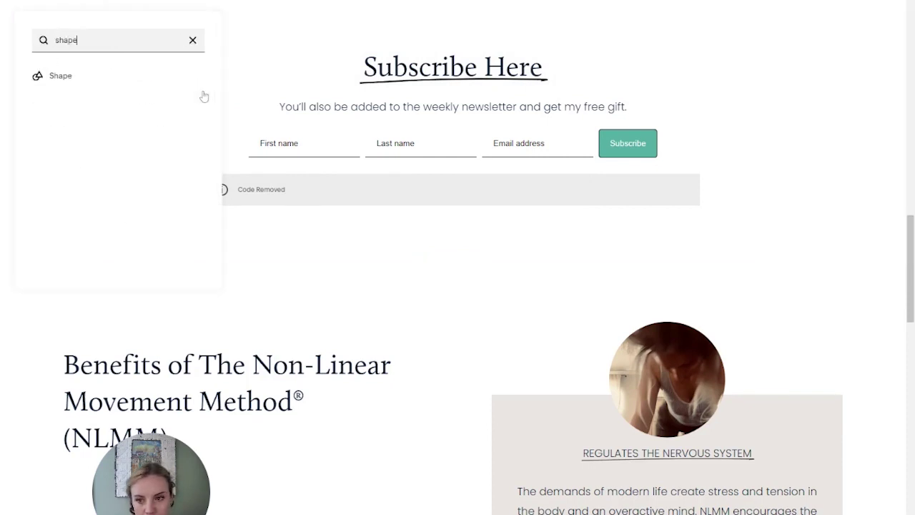
{"action": "left_click", "coordinate": [93, 75]}
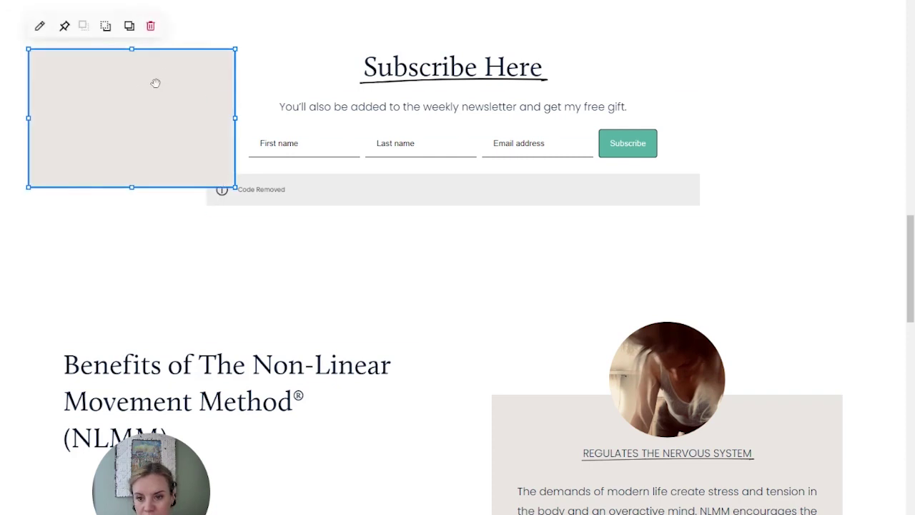
{"action": "left_click_drag", "start_coordinate": [155, 81], "coordinate": [163, 75]}
{"action": "left_click_drag", "start_coordinate": [306, 94], "coordinate": [779, 94]}
{"action": "left_click_drag", "start_coordinate": [453, 163], "coordinate": [452, 236]}
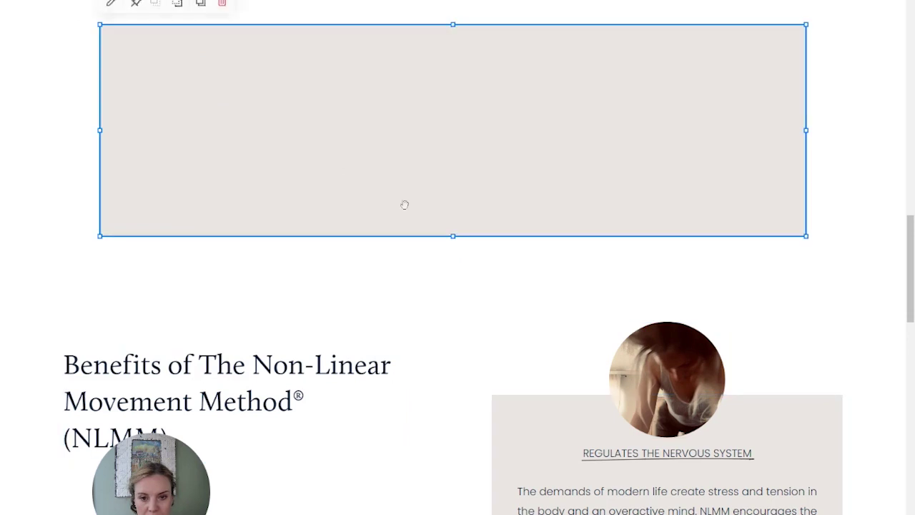
- Send the shape behind the heading, text and form, and extend the section by one grid row
{"action": "left_click", "coordinate": [177, 5]}
{"action": "left_click", "coordinate": [178, 4]}
{"action": "left_click", "coordinate": [183, 7]}
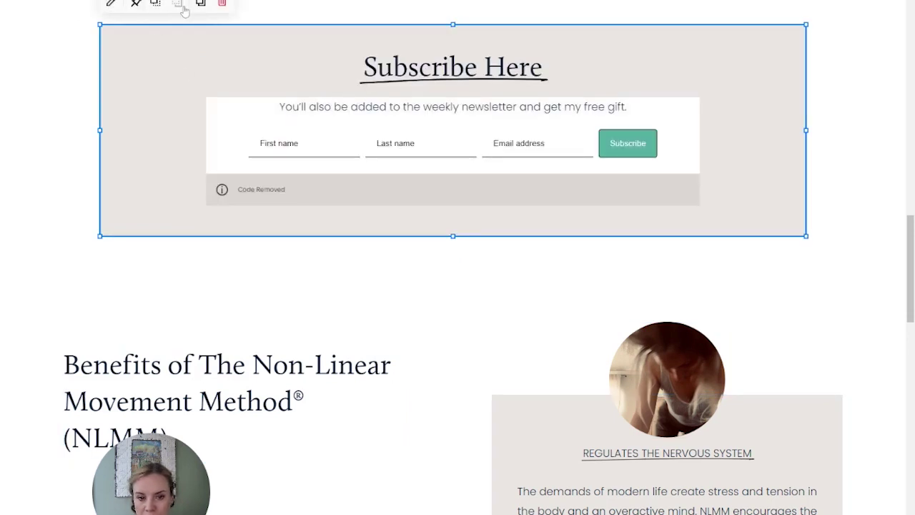
{"action": "left_click", "coordinate": [847, 234]}
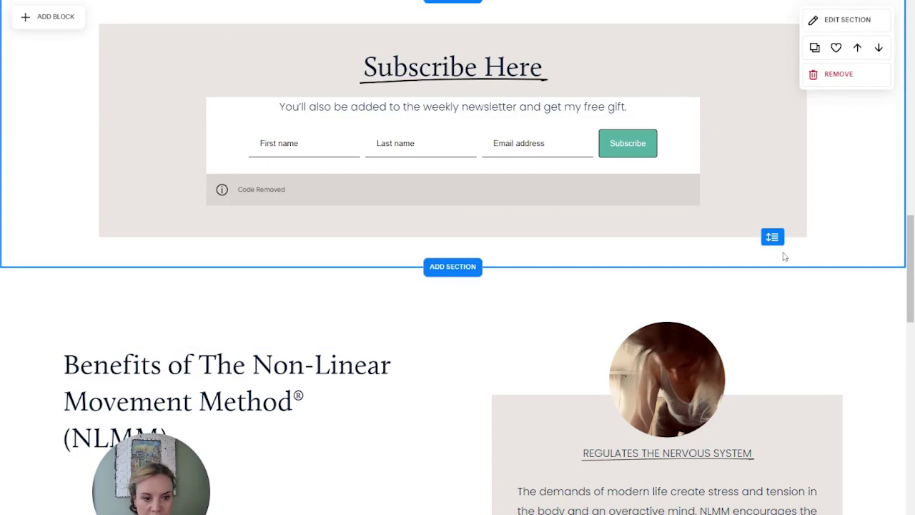
{"action": "left_click_drag", "start_coordinate": [773, 237], "coordinate": [774, 262]}
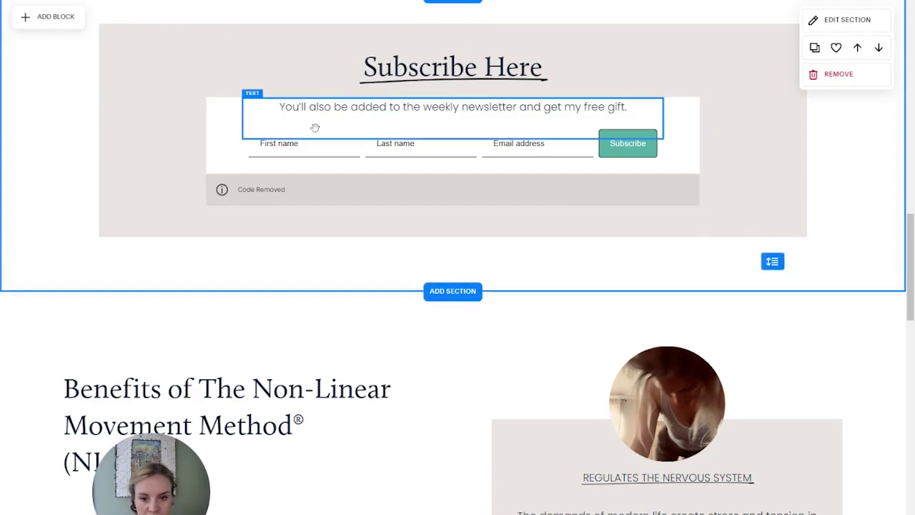
- Change the background shape's colour to white from the palette
{"action": "left_click", "coordinate": [137, 56]}
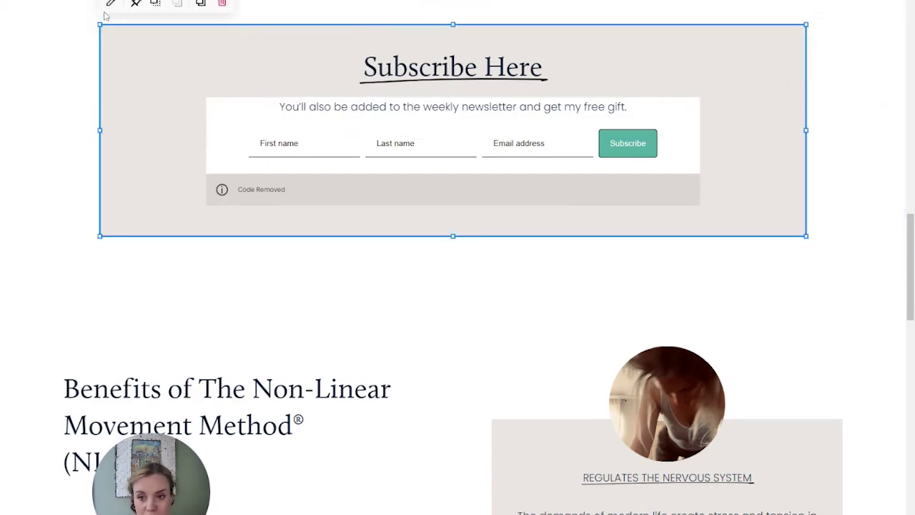
{"action": "left_click", "coordinate": [110, 4]}
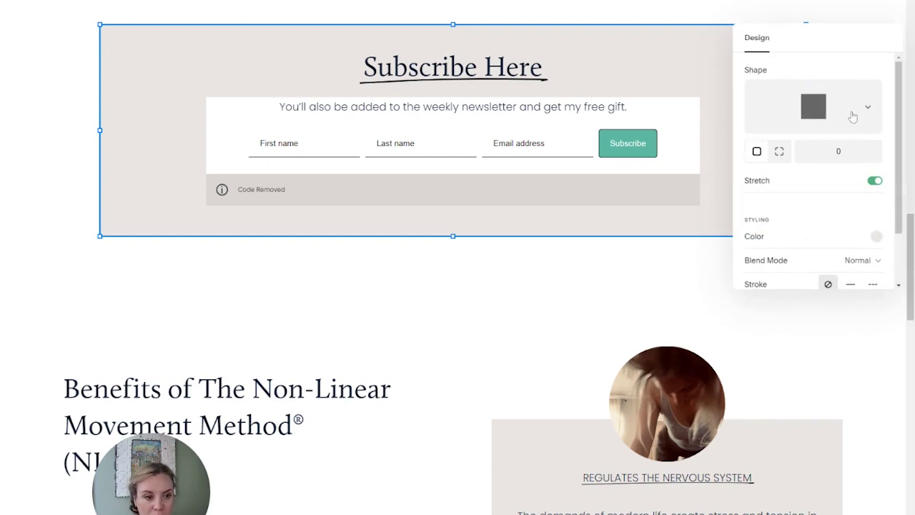
{"action": "left_click", "coordinate": [876, 238]}
{"action": "left_click", "coordinate": [767, 225]}
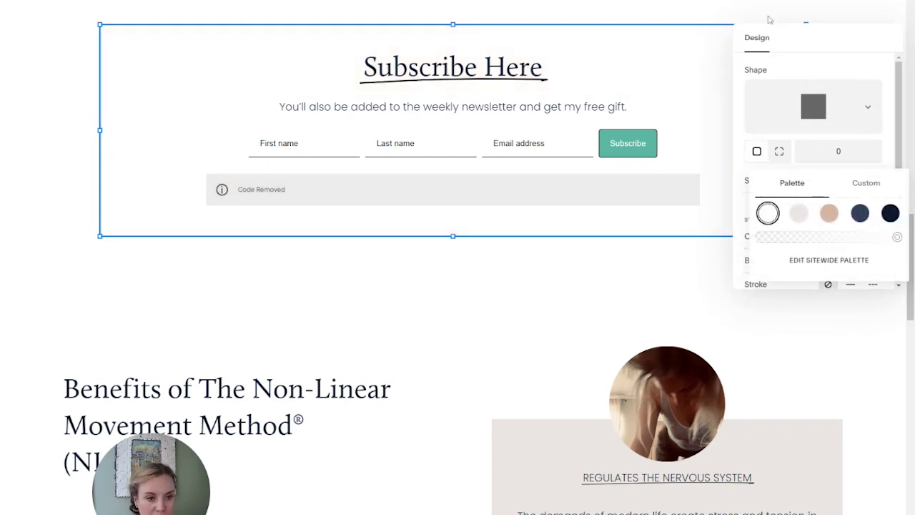
{"action": "left_click", "coordinate": [758, 10]}
- Apply the Bright 2 colour theme to the sign-up section so its background contrasts with the white shape
{"action": "left_click", "coordinate": [822, 16]}
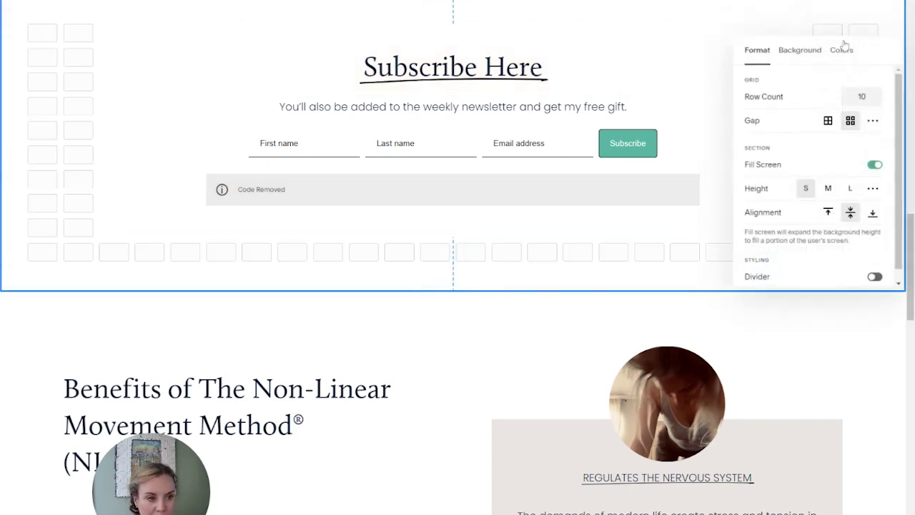
{"action": "left_click", "coordinate": [802, 51]}
{"action": "left_click", "coordinate": [851, 57]}
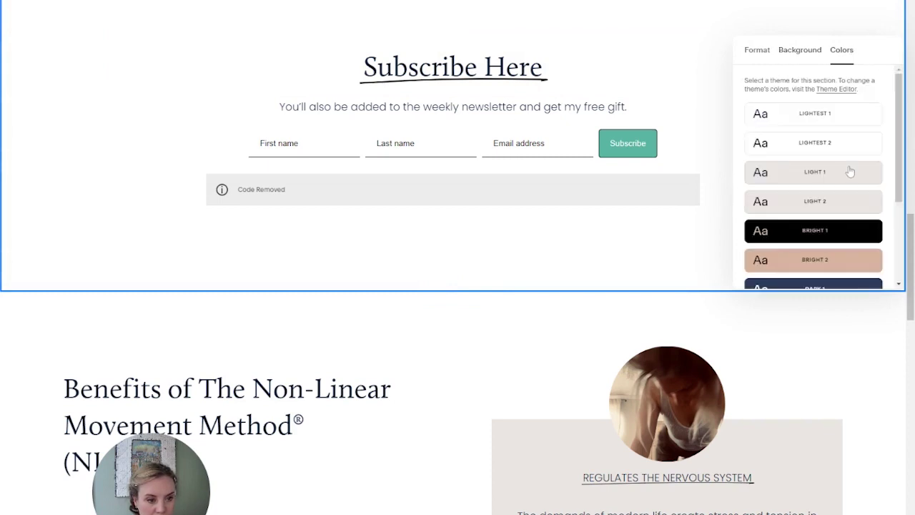
{"action": "left_click", "coordinate": [853, 261]}
{"action": "left_click", "coordinate": [613, 266]}
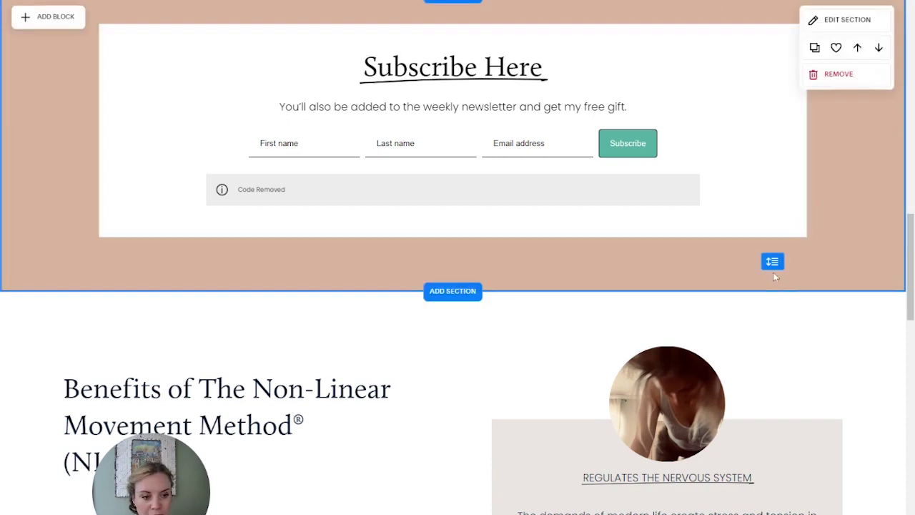
- Extend the section by one grid row and move the shape, form, newsletter text and heading down one row
{"action": "left_click_drag", "start_coordinate": [772, 266], "coordinate": [773, 289]}
{"action": "left_click_drag", "start_coordinate": [769, 119], "coordinate": [771, 140]}
{"action": "left_click_drag", "start_coordinate": [674, 153], "coordinate": [665, 176]}
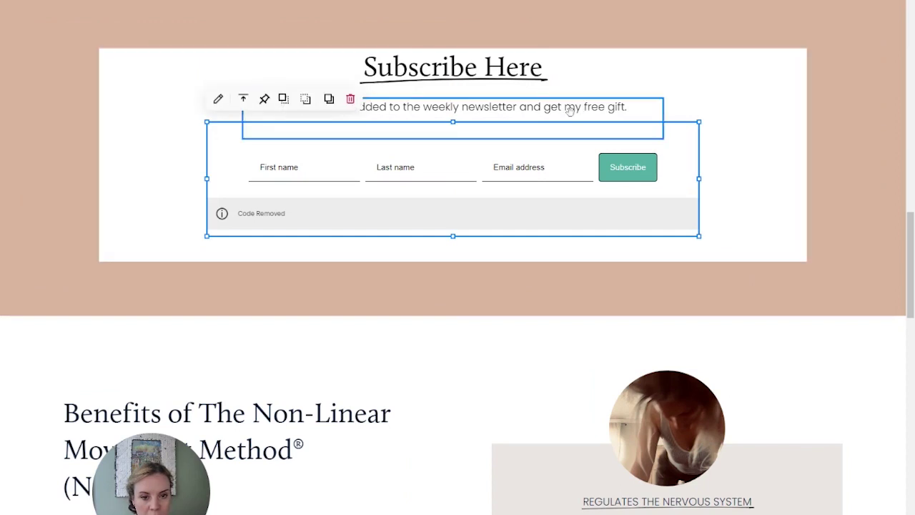
{"action": "left_click", "coordinate": [563, 108]}
{"action": "left_click", "coordinate": [537, 88]}
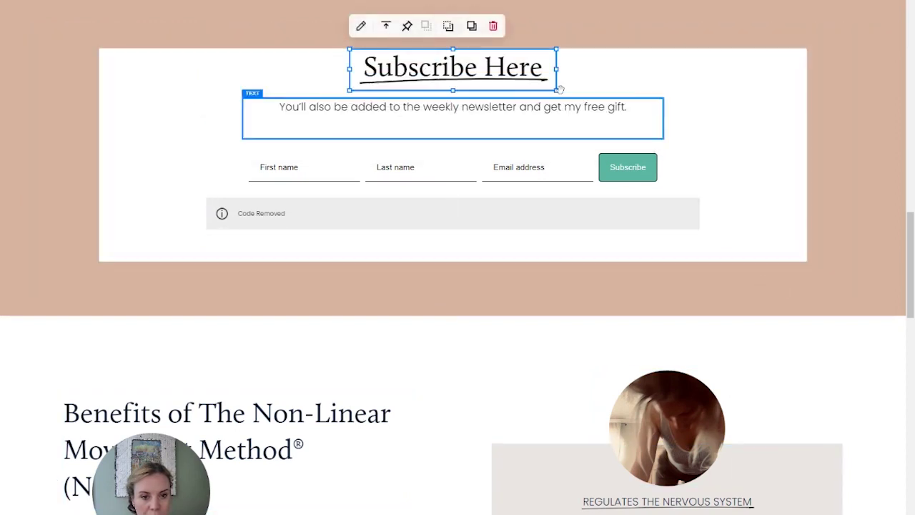
{"action": "left_click_drag", "start_coordinate": [526, 108], "coordinate": [527, 132]}
{"action": "left_click_drag", "start_coordinate": [503, 77], "coordinate": [506, 100]}
{"action": "key", "text": "Escape"}
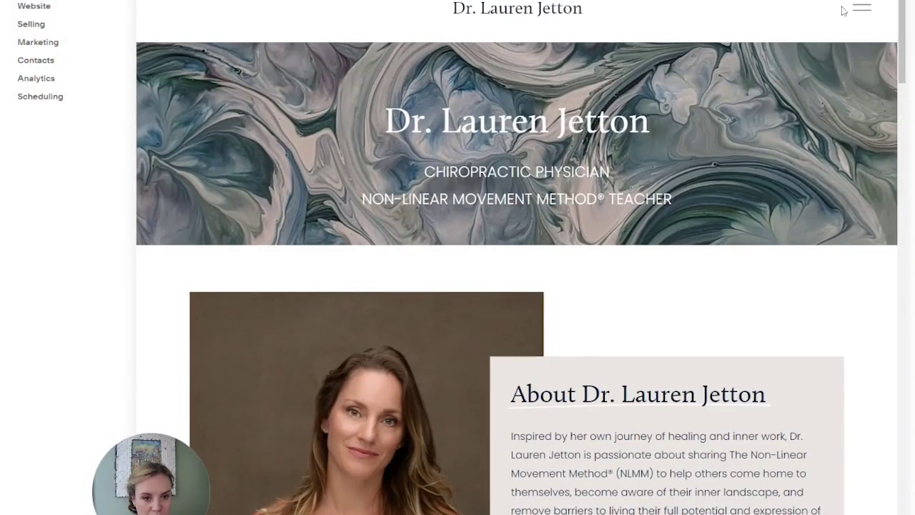
- In the mobile layout, stretch the white shape down over the heading and form area and send it backward
{"action": "scroll", "coordinate": [815, 63], "scroll_direction": "down", "scroll_amount": 5}
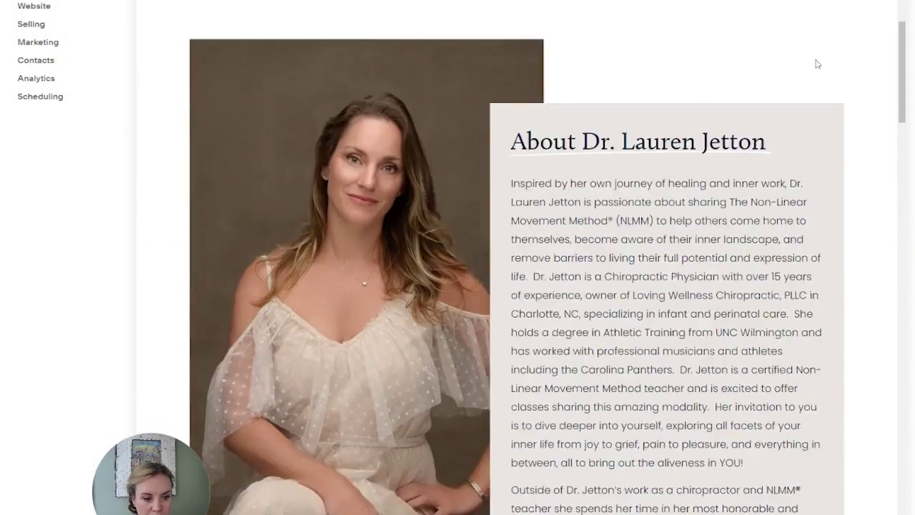
{"action": "scroll", "coordinate": [812, 47], "scroll_direction": "down", "scroll_amount": 13}
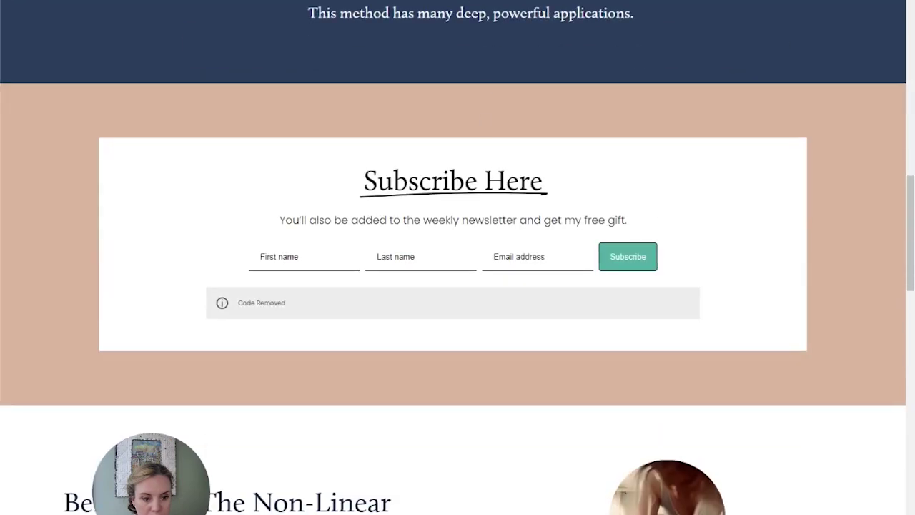
{"action": "key", "text": "Escape"}
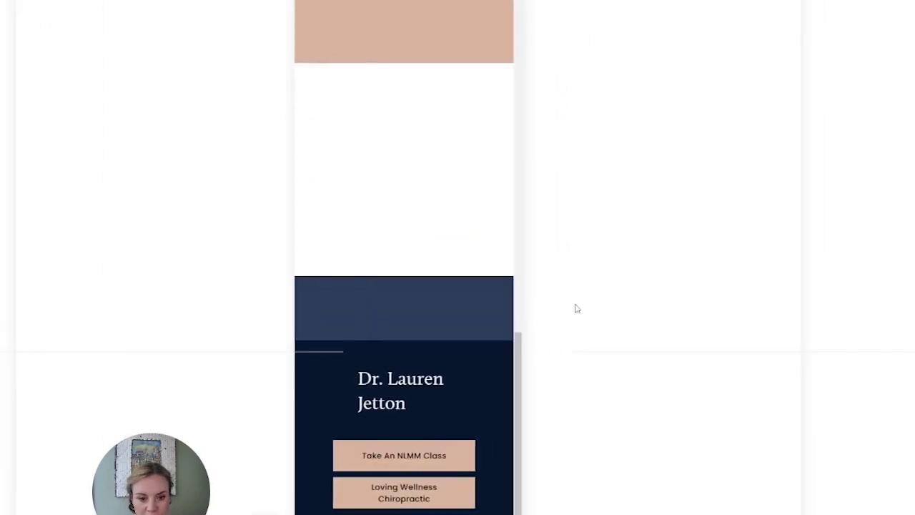
{"action": "scroll", "coordinate": [578, 294], "scroll_direction": "up", "scroll_amount": 10}
{"action": "scroll", "coordinate": [520, 266], "scroll_direction": "down", "scroll_amount": 3}
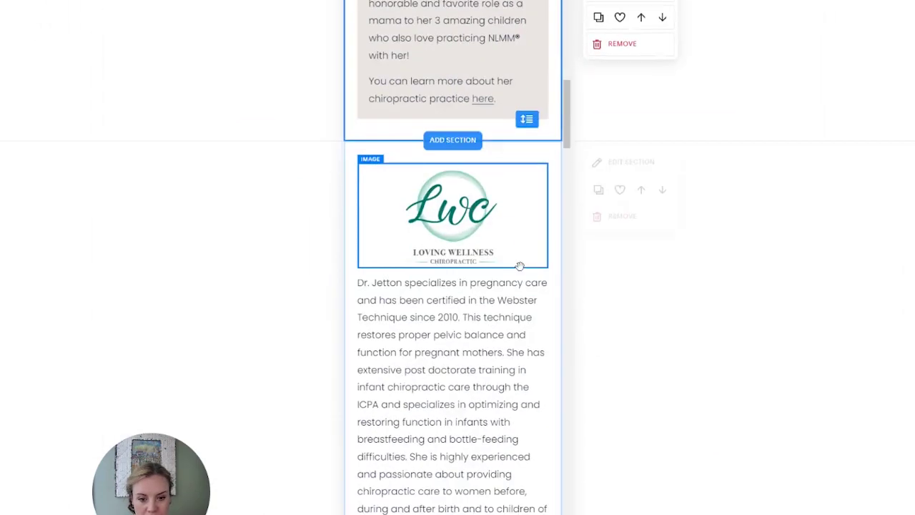
{"action": "scroll", "coordinate": [519, 266], "scroll_direction": "up", "scroll_amount": 10}
{"action": "scroll", "coordinate": [504, 265], "scroll_direction": "down", "scroll_amount": 12}
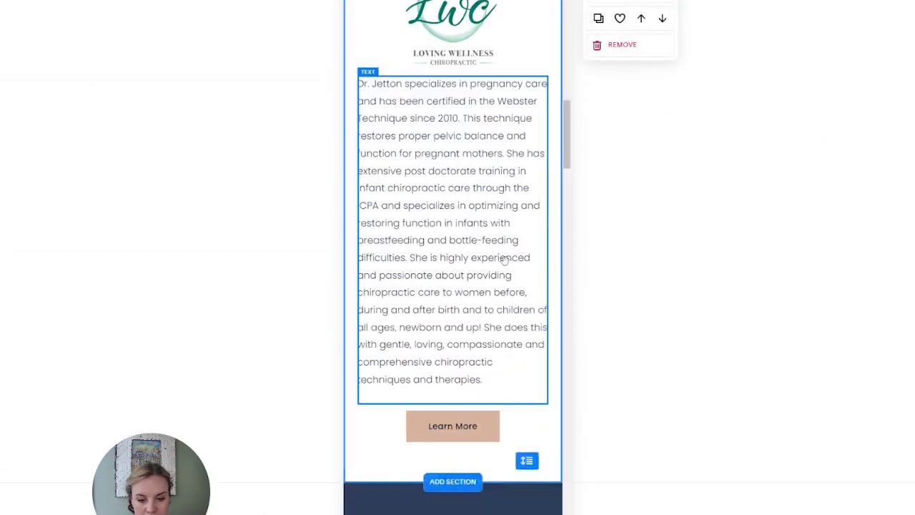
{"action": "scroll", "coordinate": [504, 258], "scroll_direction": "down", "scroll_amount": 10}
{"action": "left_click", "coordinate": [457, 207]}
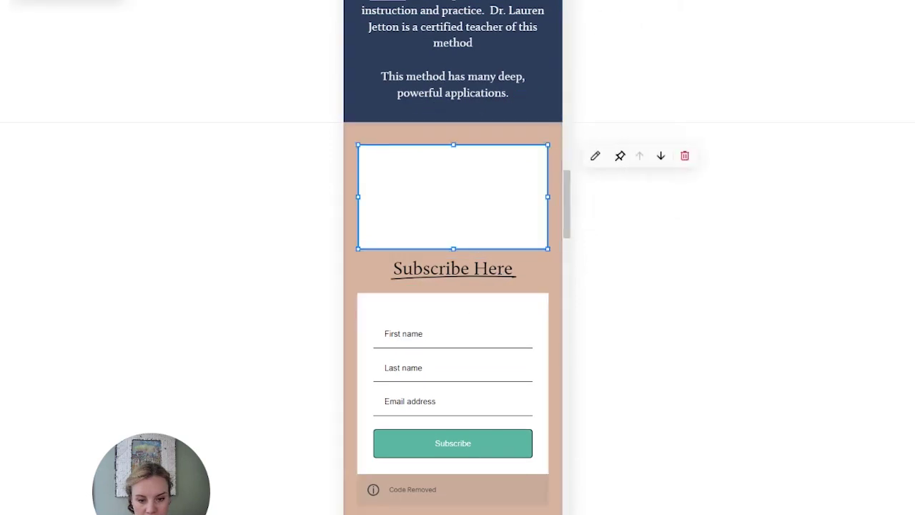
{"action": "left_click_drag", "start_coordinate": [453, 249], "coordinate": [453, 470]}
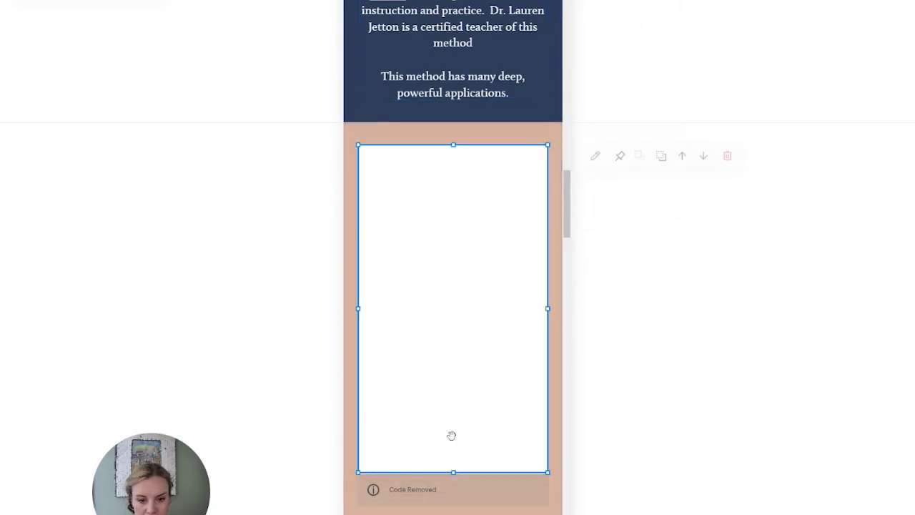
{"action": "left_click", "coordinate": [659, 155]}
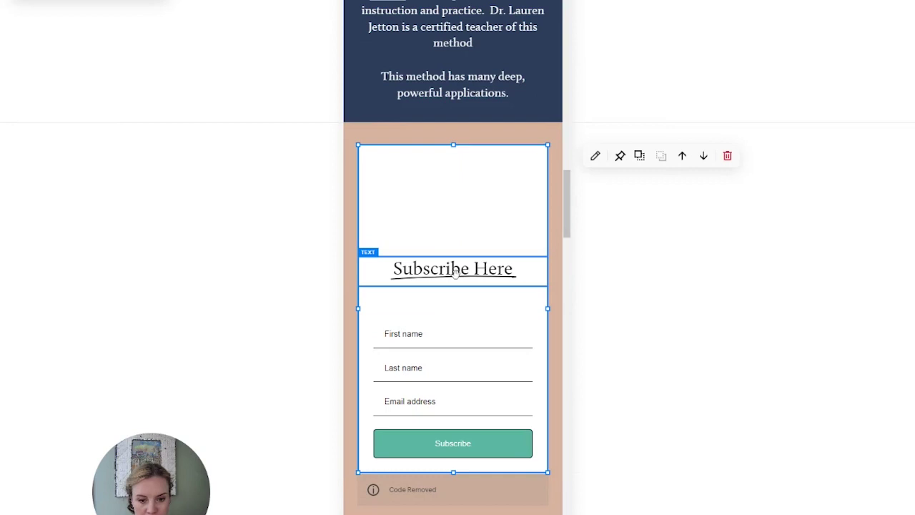
- Arrange the heading, newsletter text and form in that order on the white shape in the mobile layout, closing the gaps between them
{"action": "left_click_drag", "start_coordinate": [453, 270], "coordinate": [454, 241]}
{"action": "left_click_drag", "start_coordinate": [443, 510], "coordinate": [450, 247]}
{"action": "left_click_drag", "start_coordinate": [450, 285], "coordinate": [442, 282]}
{"action": "mouse_move", "coordinate": [448, 331]}
{"action": "left_mouse_down"}
{"action": "mouse_move", "coordinate": [450, 303]}
{"action": "mouse_move", "coordinate": [447, 331]}
{"action": "left_mouse_up"}
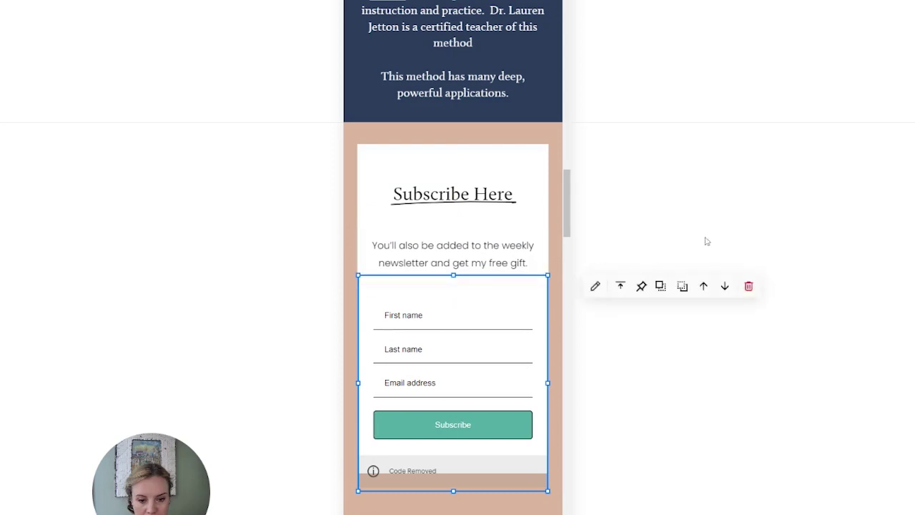
{"action": "left_click", "coordinate": [748, 226]}
{"action": "left_click_drag", "start_coordinate": [445, 200], "coordinate": [473, 241]}
- Trim the empty space at the bottom of the mobile section, and exit editing to review the sign-up section on the page
{"action": "left_click", "coordinate": [532, 500]}
{"action": "left_click_drag", "start_coordinate": [533, 509], "coordinate": [534, 488]}
{"action": "left_click", "coordinate": [533, 488]}
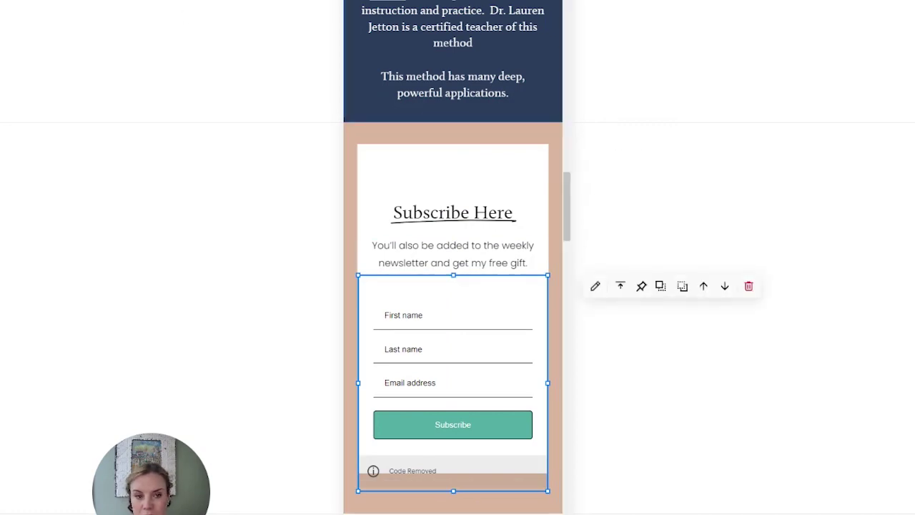
{"action": "key", "text": "Escape"}
{"action": "scroll", "coordinate": [452, 257], "scroll_direction": "down", "scroll_amount": 5}
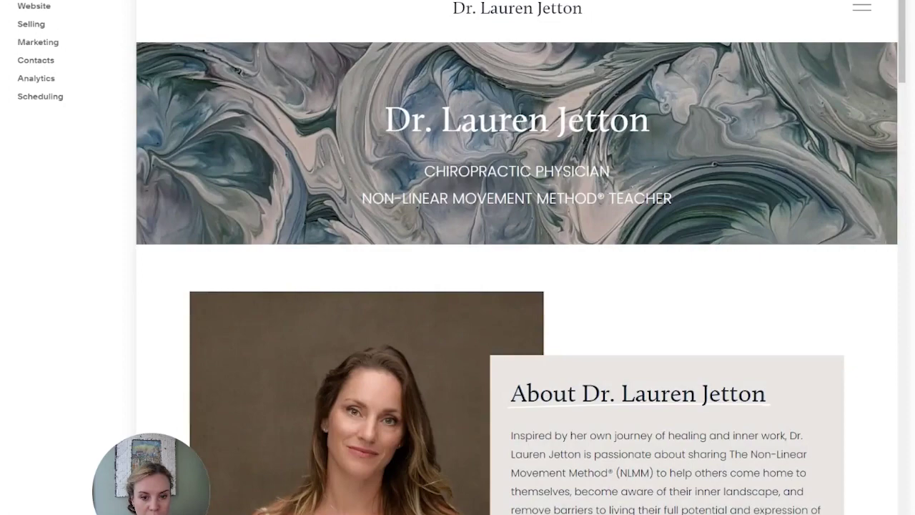
{"action": "scroll", "coordinate": [519, 286], "scroll_direction": "down", "scroll_amount": 10}
{"action": "scroll", "coordinate": [506, 118], "scroll_direction": "down", "scroll_amount": 4}
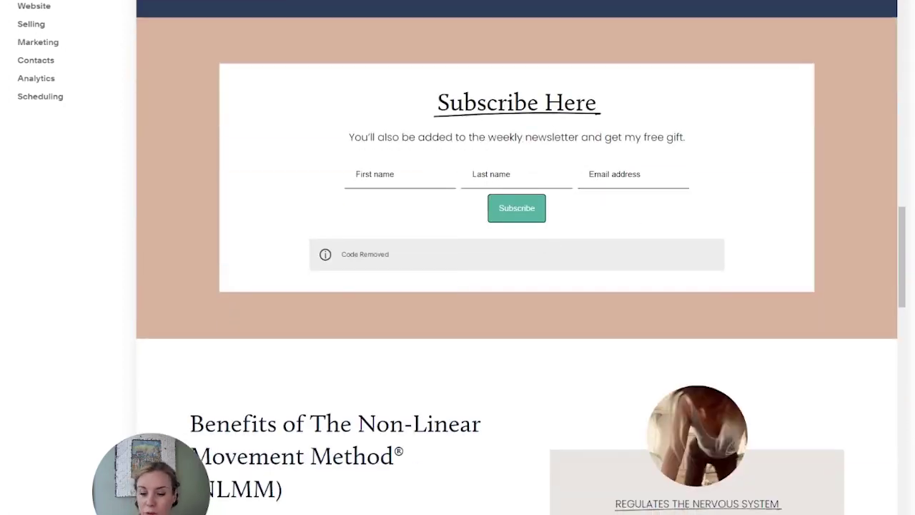